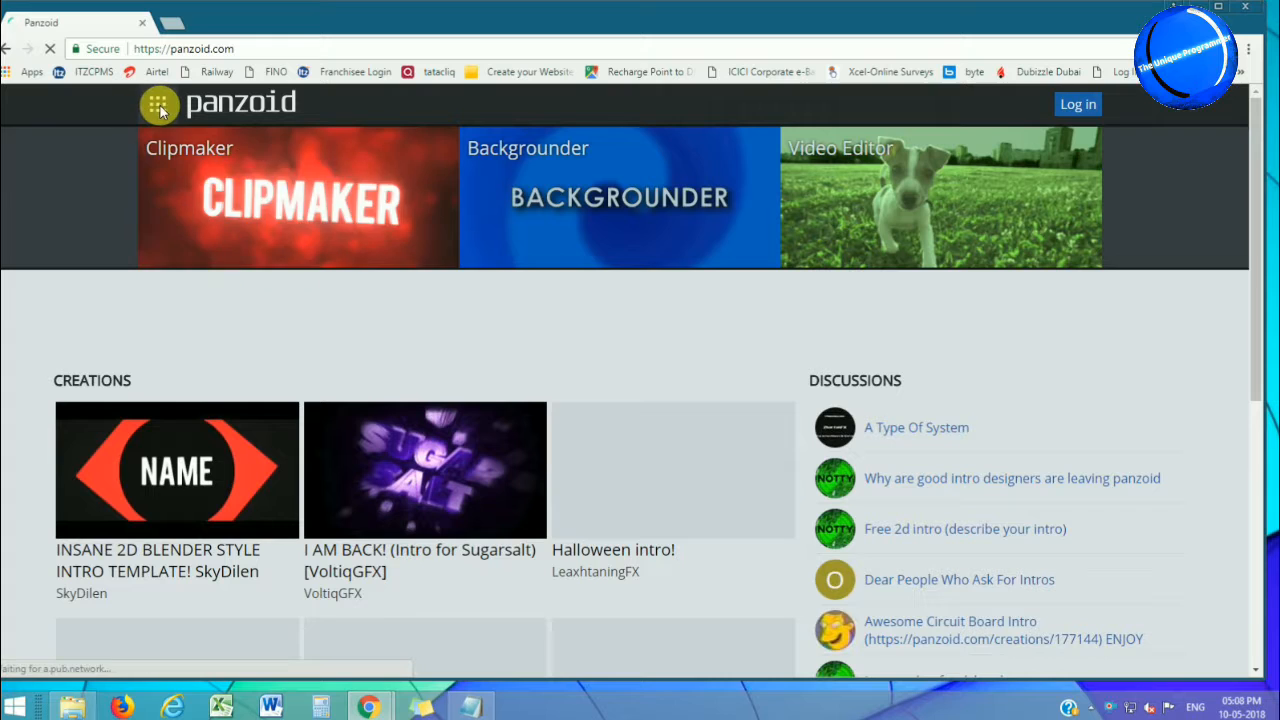
Browse the featured creations on the Panzoid home page and open the full creations gallery.
click(157, 104)
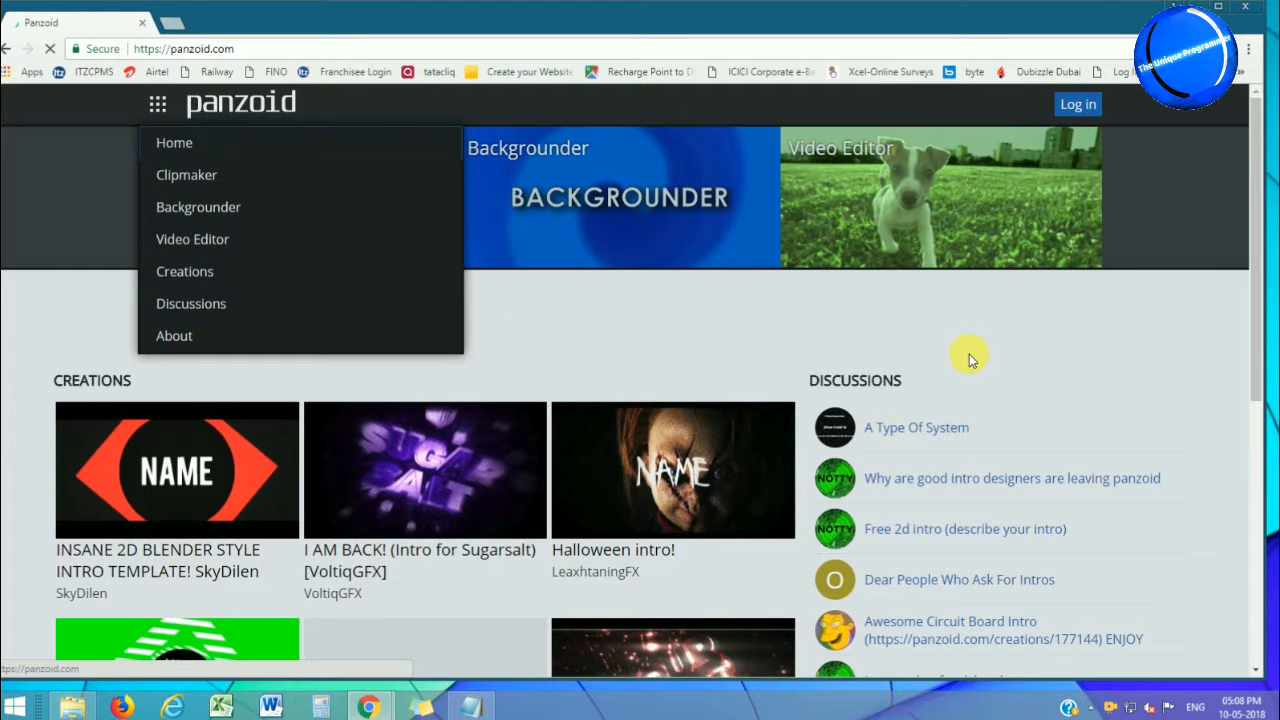
click(800, 295)
scroll(503, 300, down, 5)
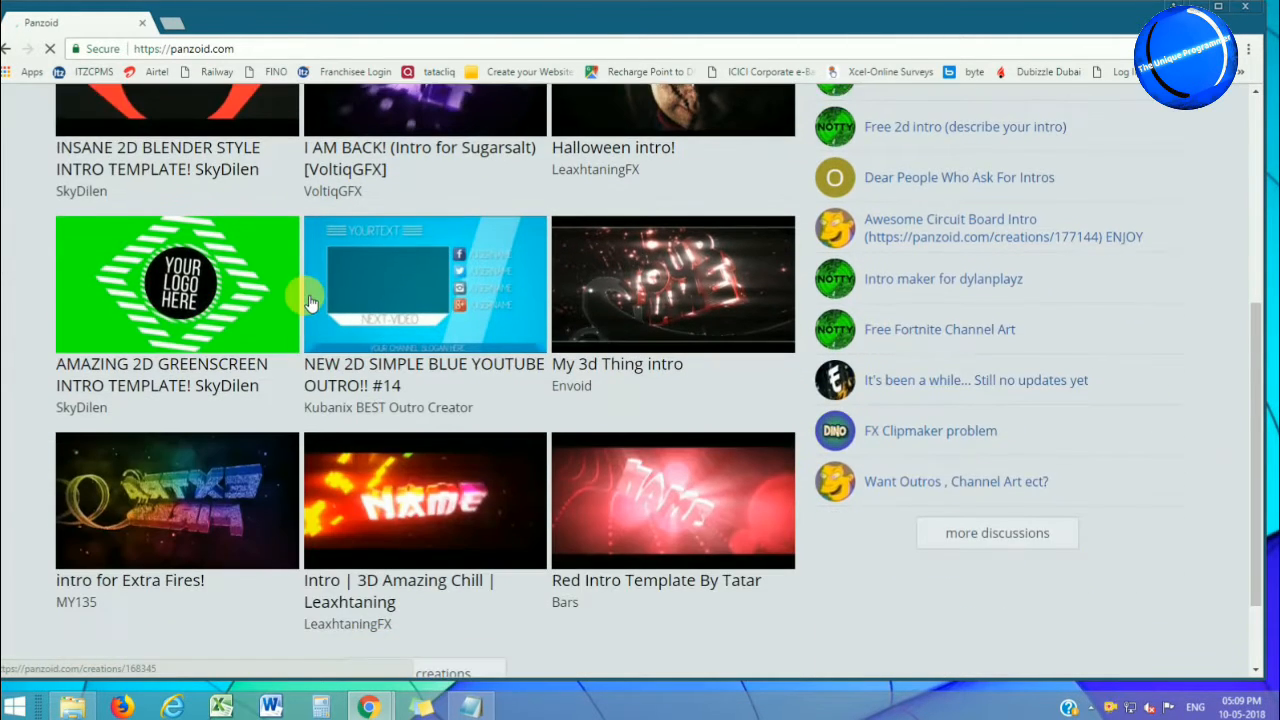
scroll(640, 423, up, 1)
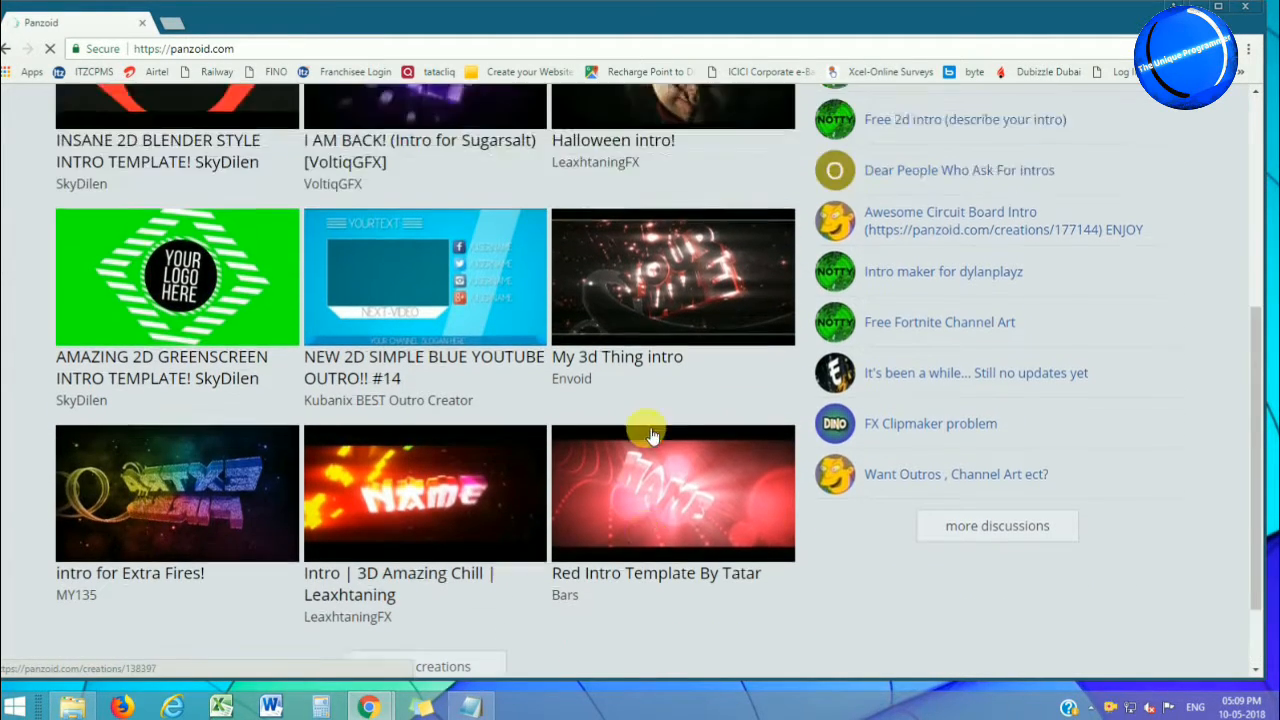
scroll(640, 423, down, 1)
click(413, 566)
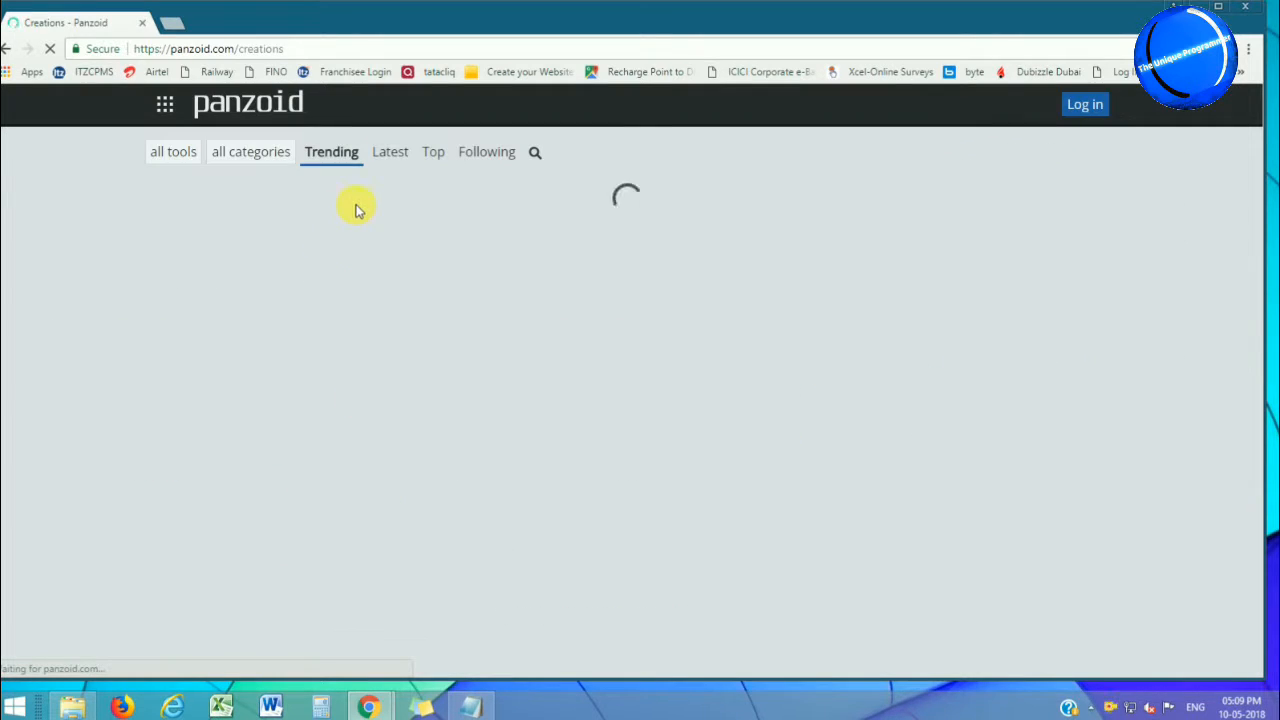
Filter the creations gallery by the chill category and look through the listed templates.
click(237, 151)
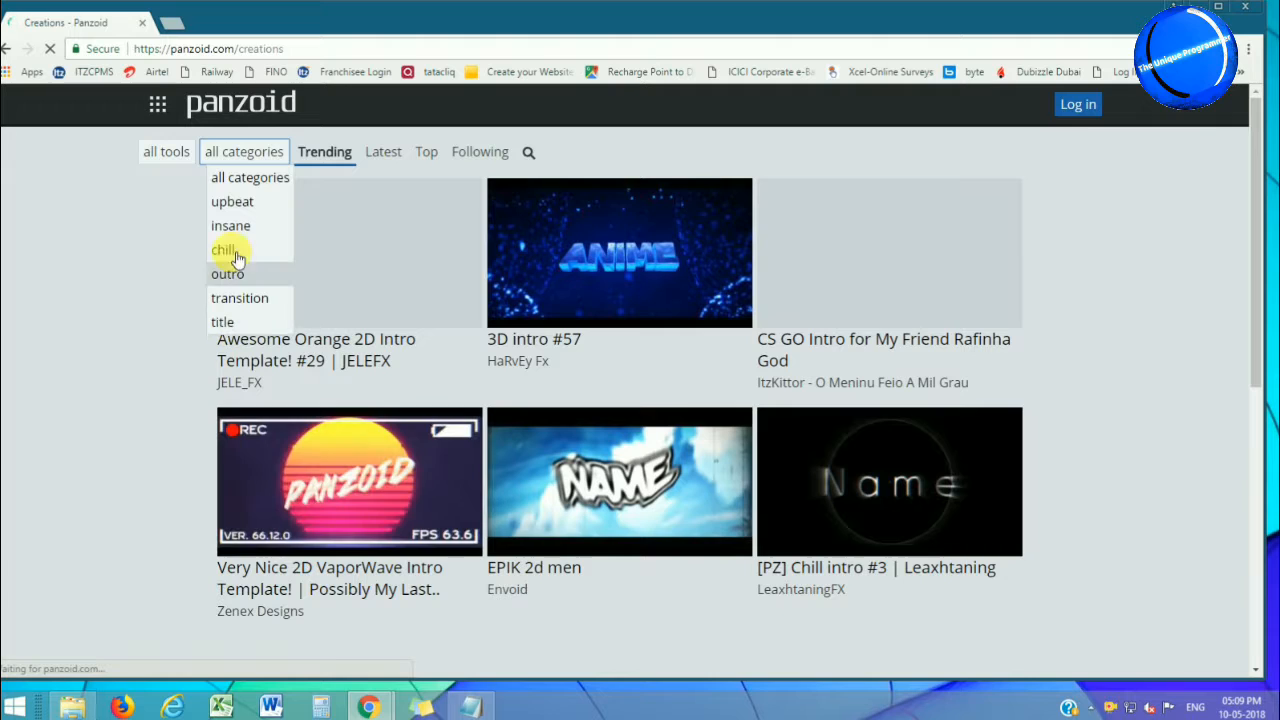
click(238, 250)
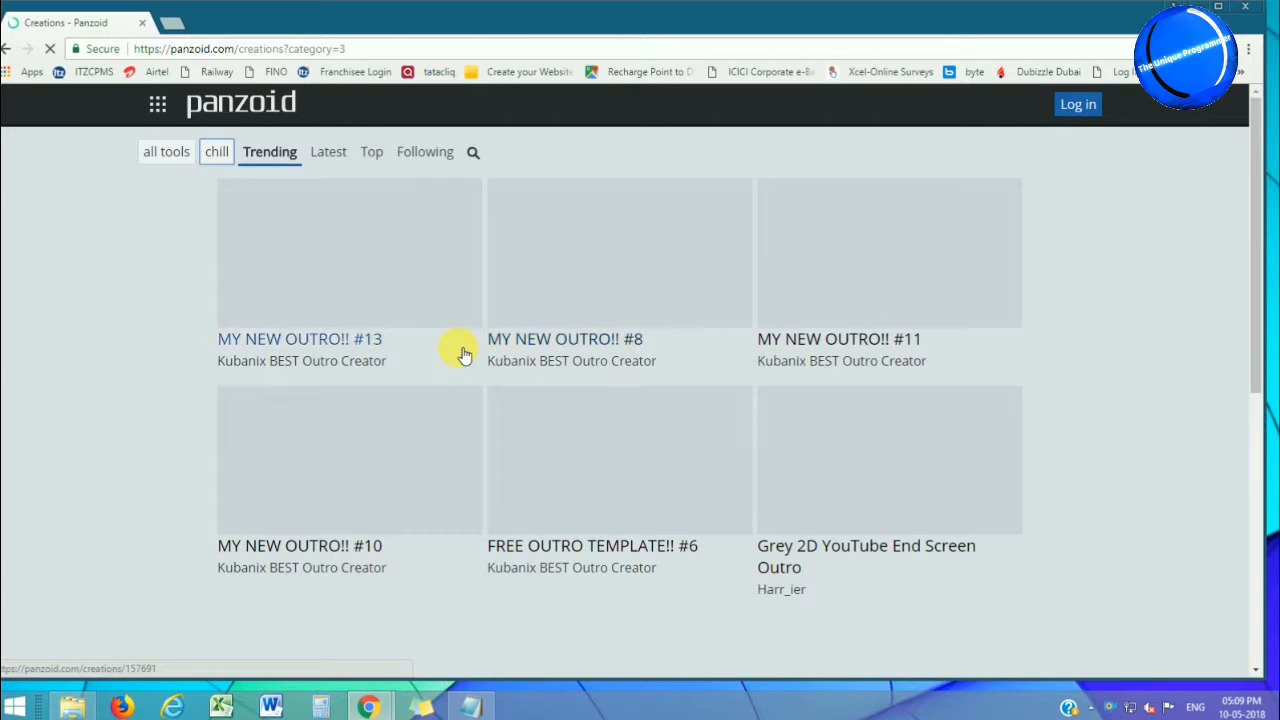
scroll(497, 434, down, 3)
scroll(508, 429, up, 3)
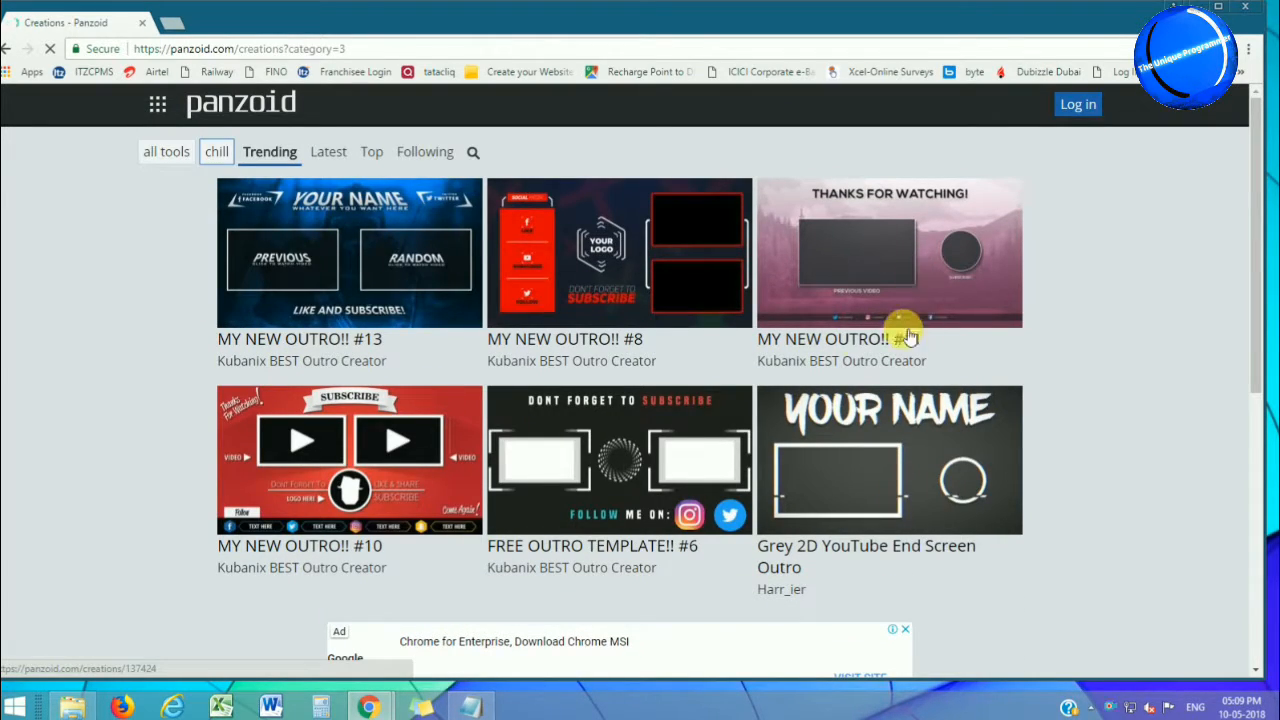
scroll(603, 410, down, 1)
scroll(651, 314, down, 5)
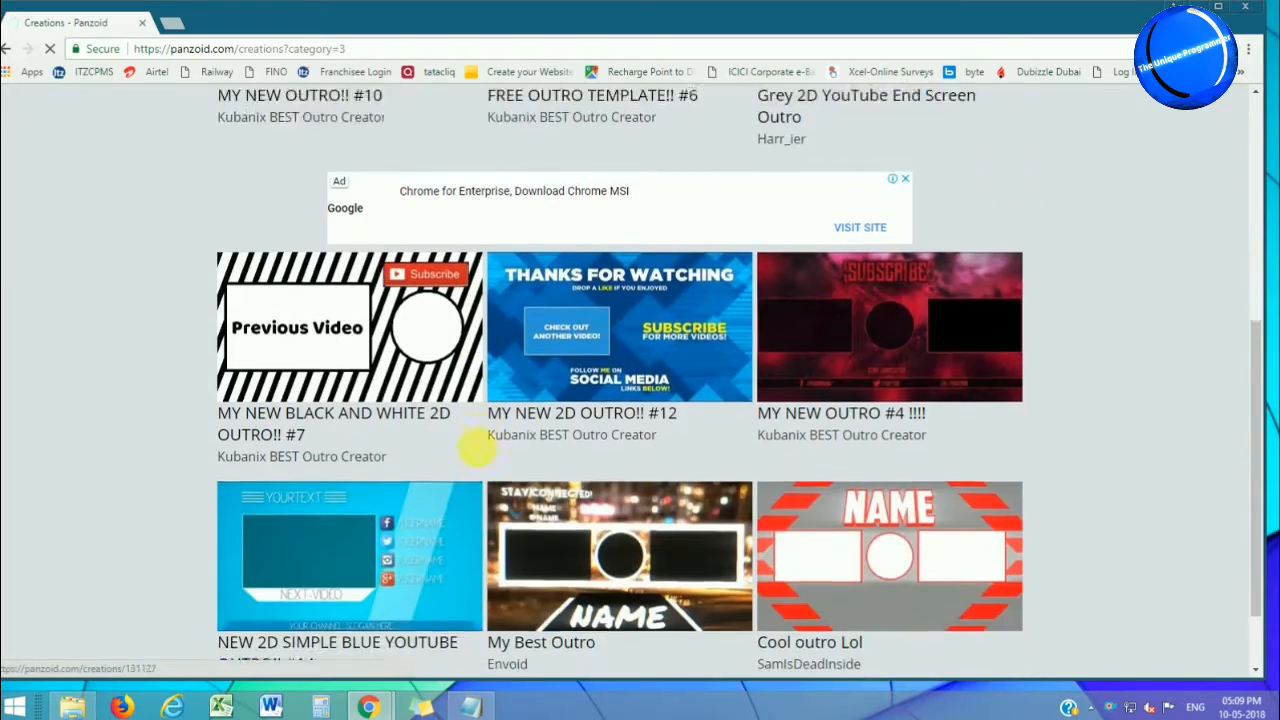
scroll(686, 500, up, 6)
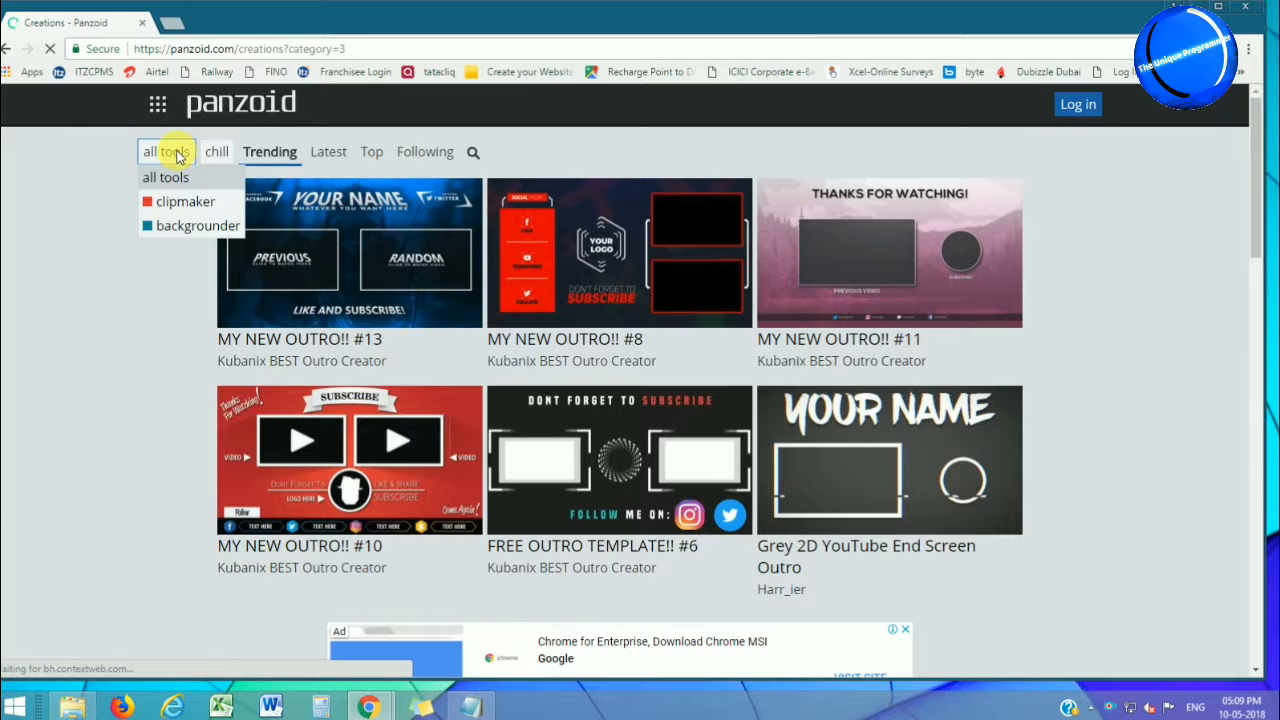
Switch the gallery's category filter to outro and browse the trending templates.
mouse_move(217, 152)
click(229, 276)
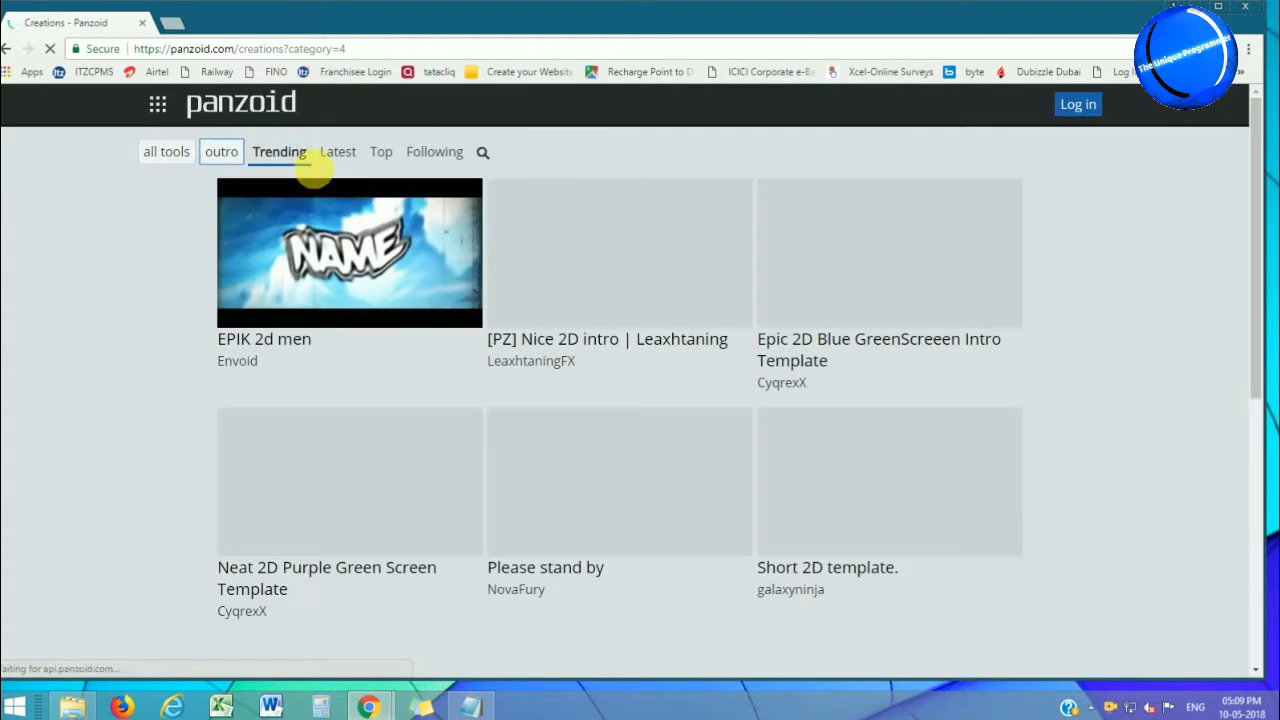
scroll(640, 288, down, 2)
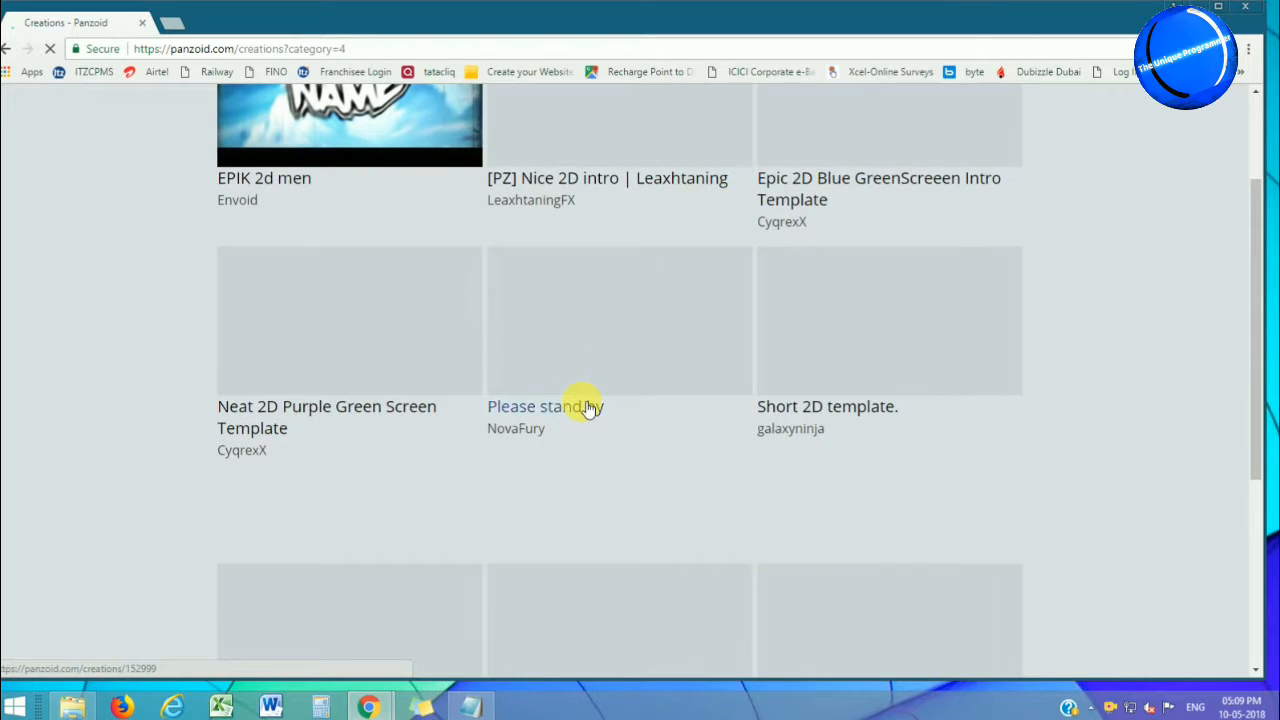
scroll(583, 408, up, 2)
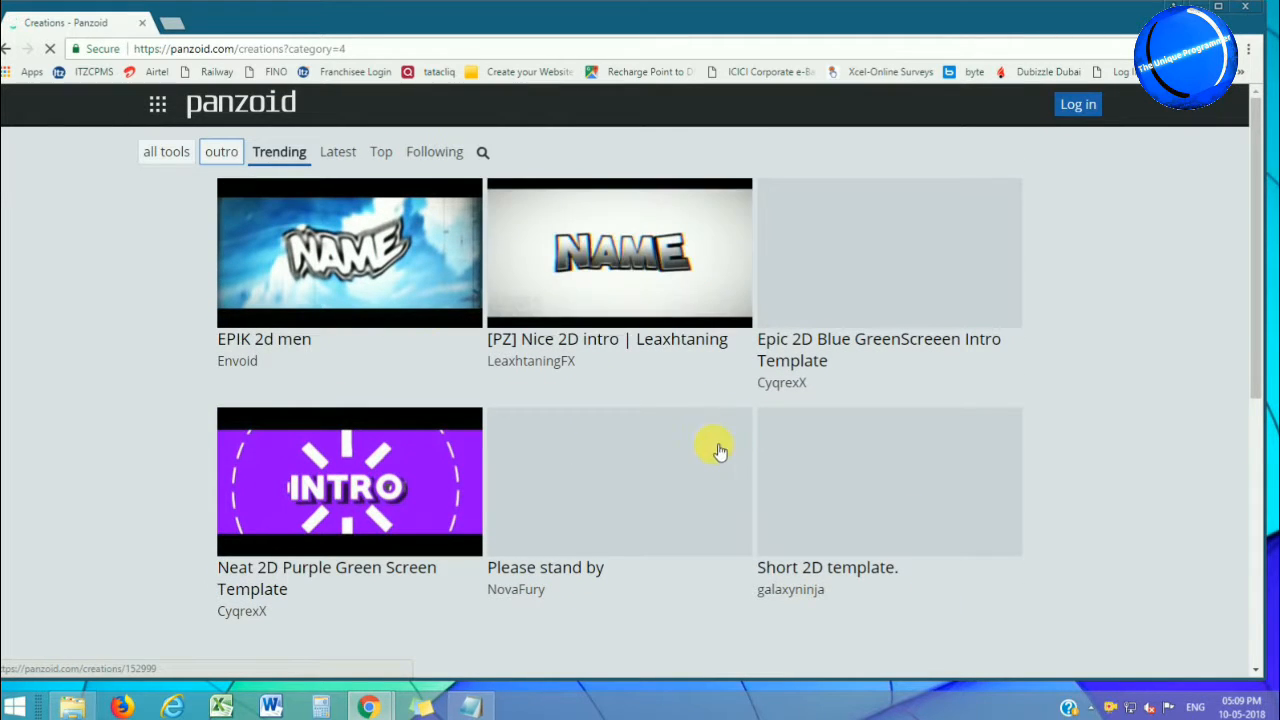
scroll(815, 330, down, 1)
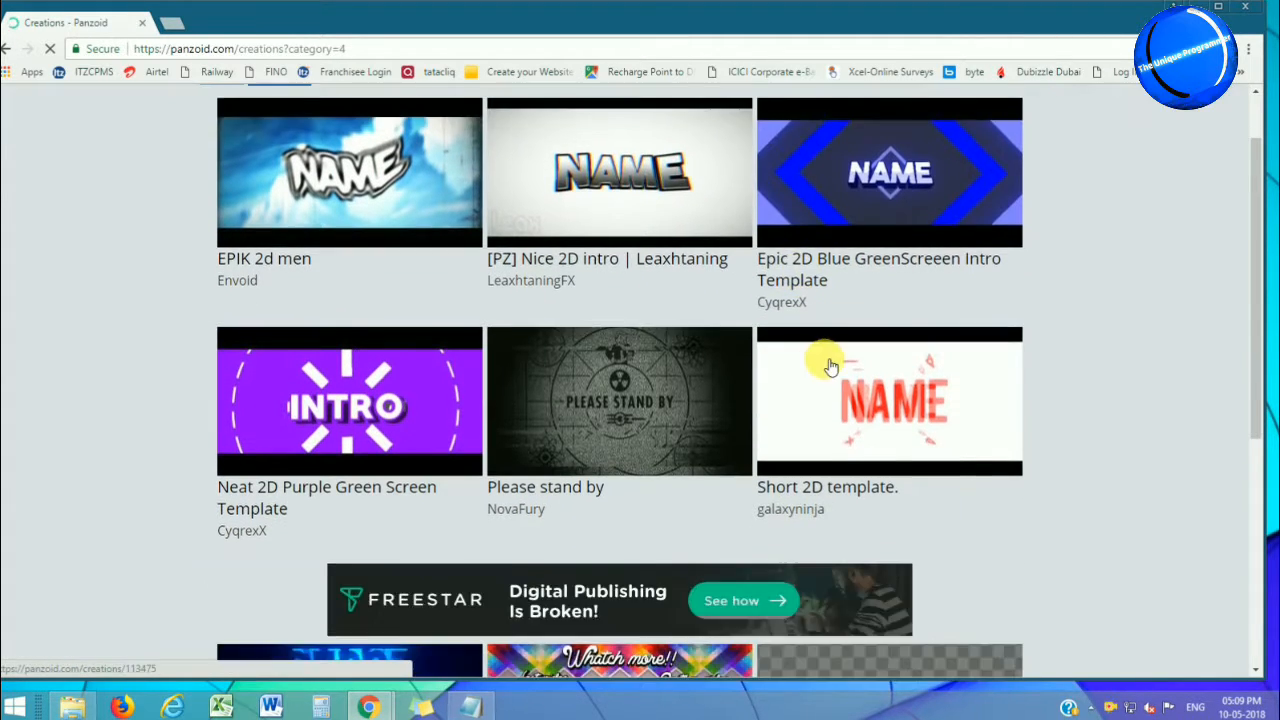
scroll(850, 320, up, 1)
Open the Epic 2D Blue GreenScreeen Intro Template and load it in Clipmaker.
click(895, 275)
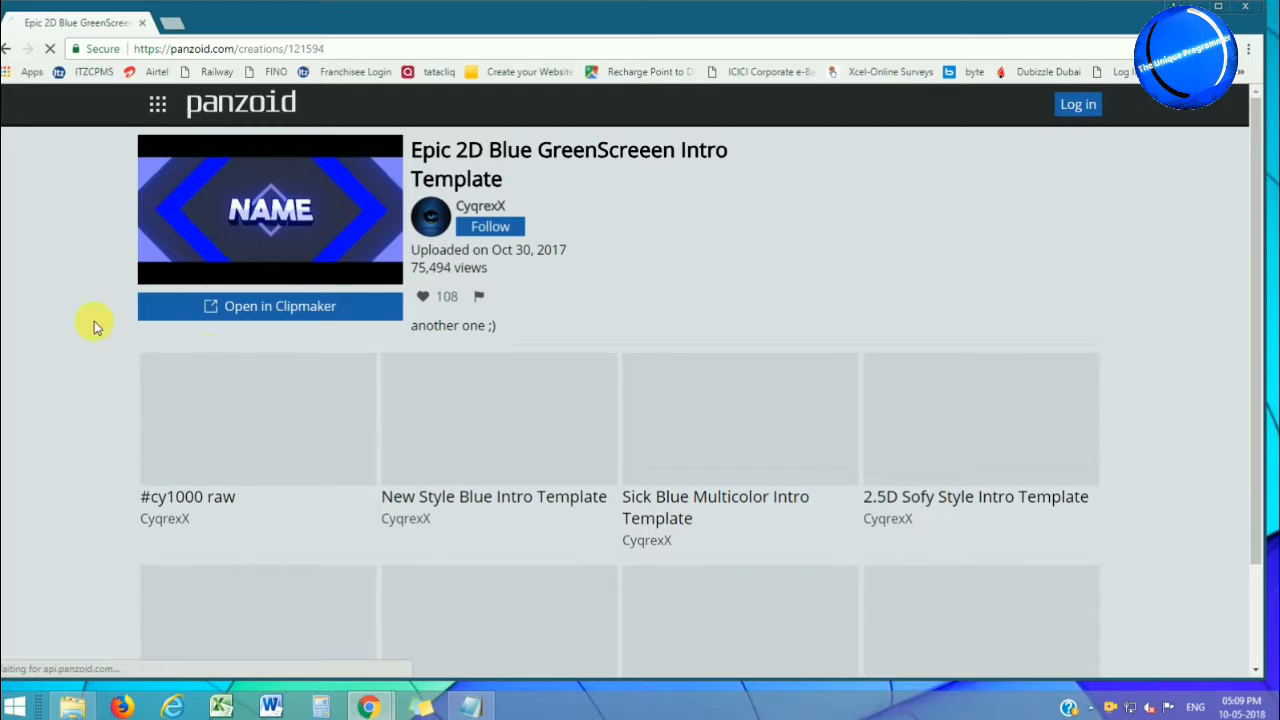
scroll(729, 434, down, 1)
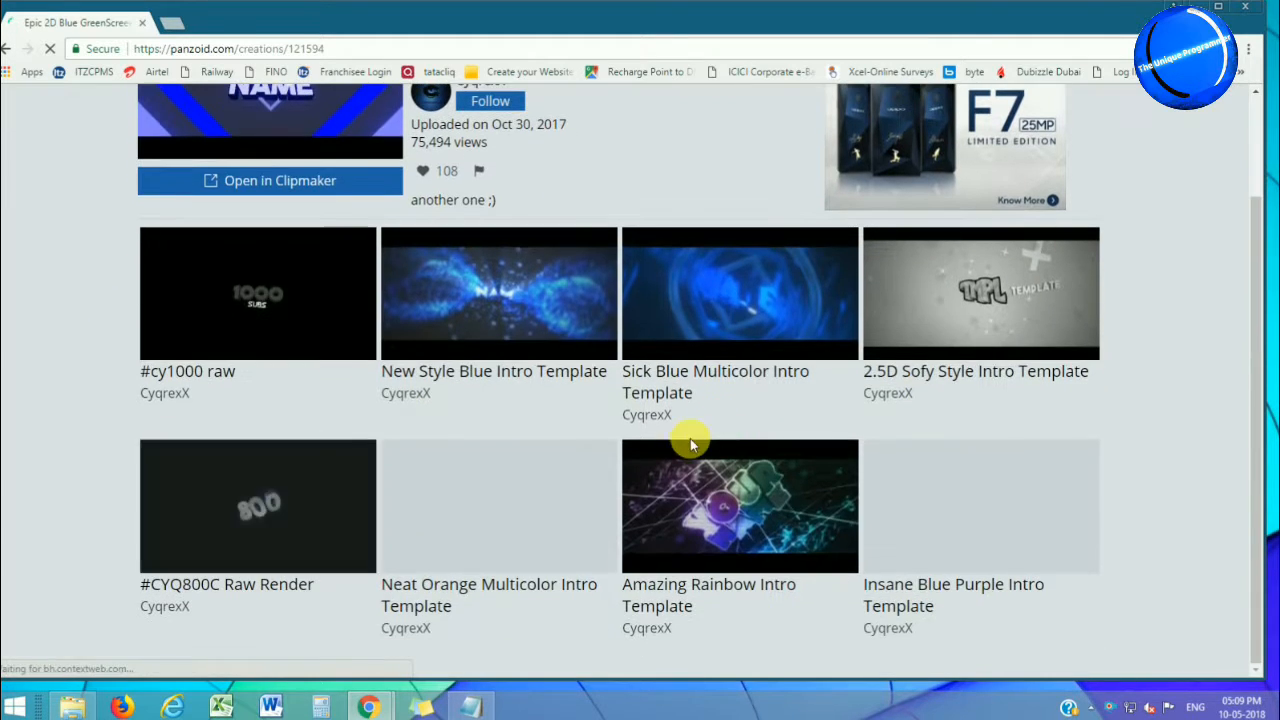
scroll(691, 440, up, 1)
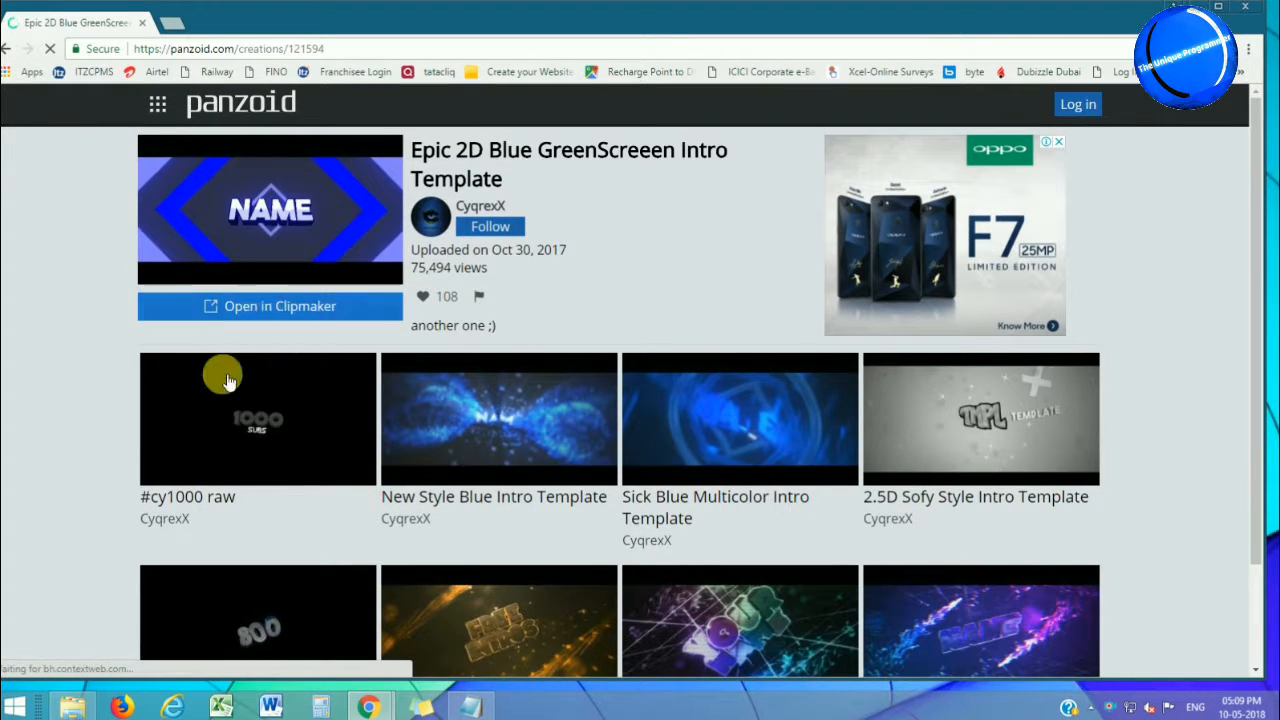
click(272, 306)
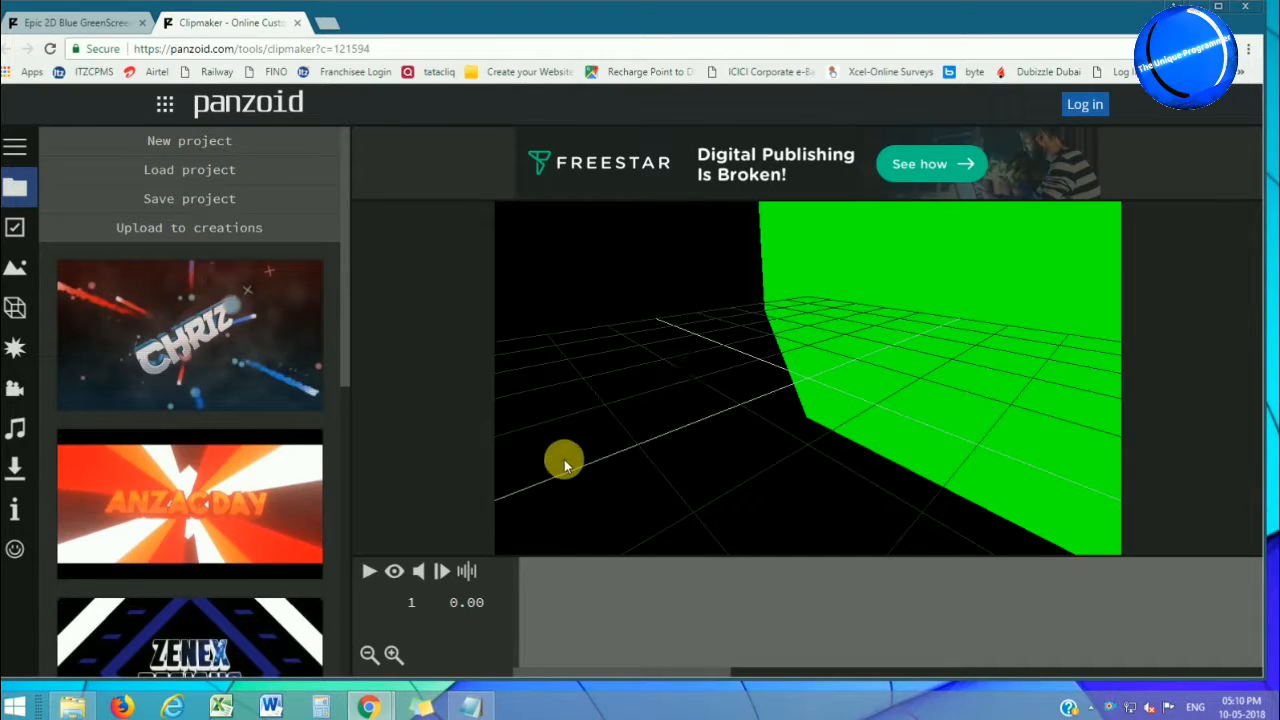
Play the intro template, comparing the plain 3D view with the render preview, and pause it with the render preview on.
click(397, 580)
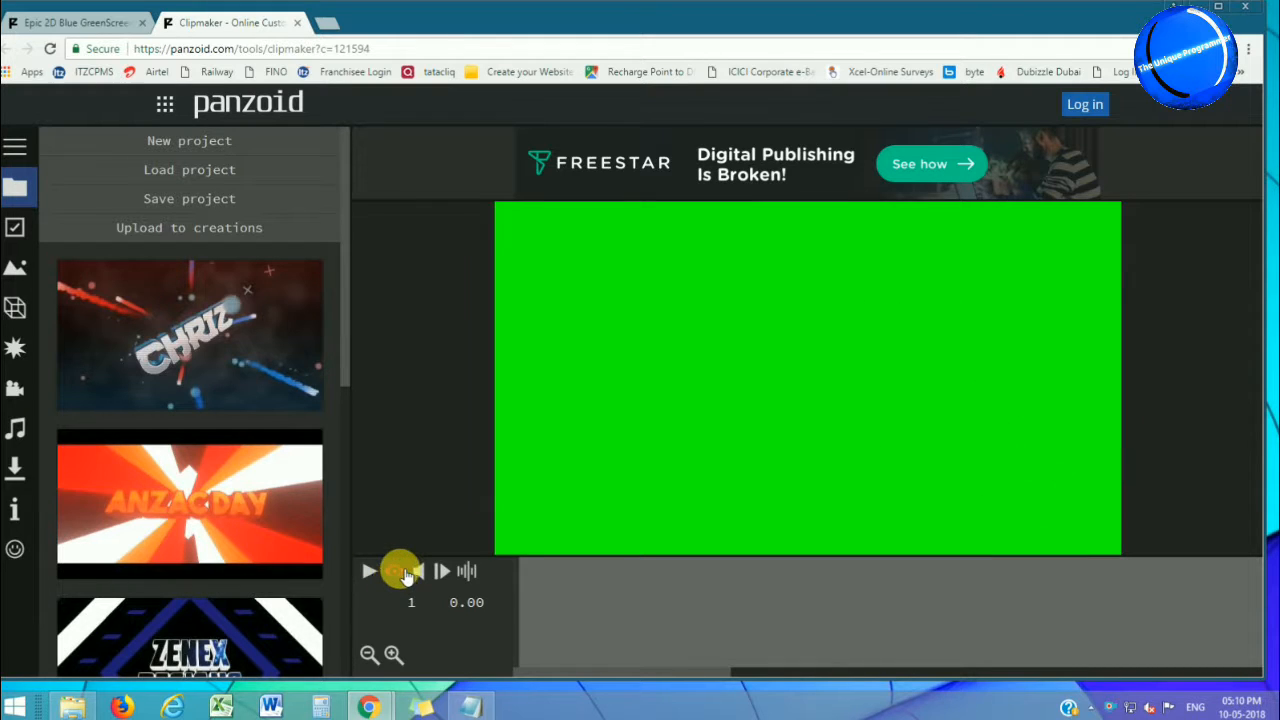
click(366, 571)
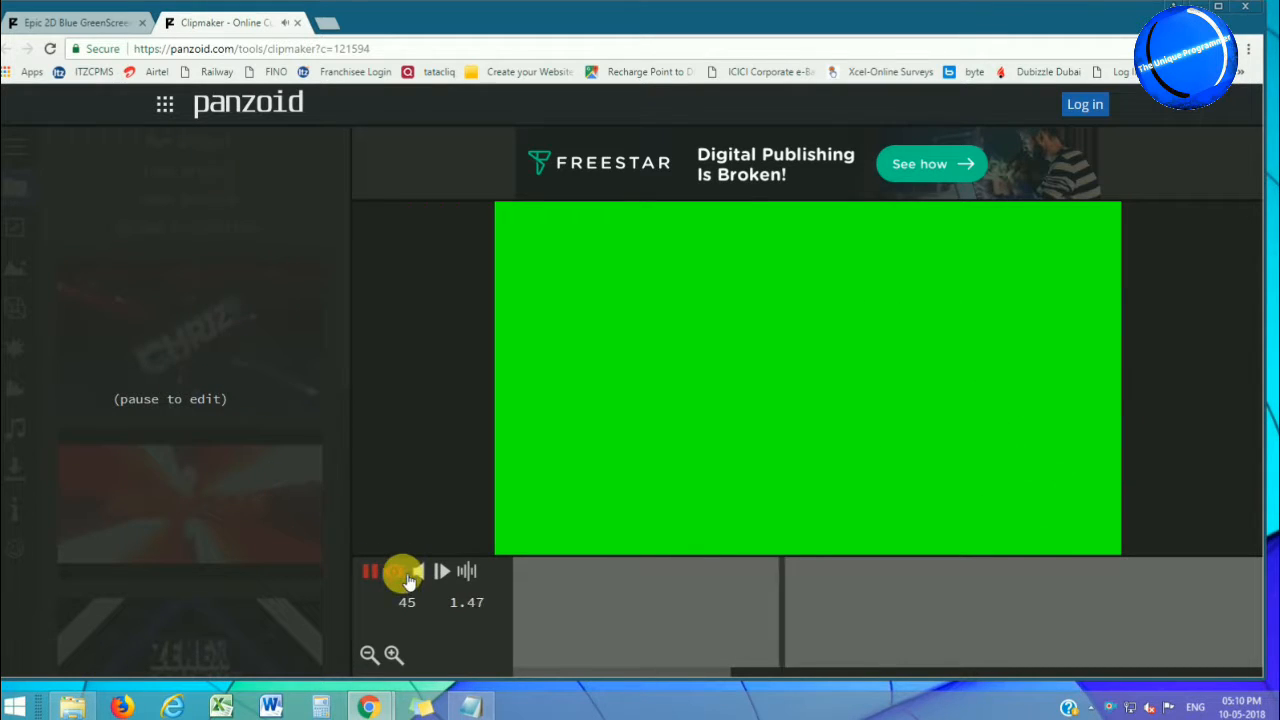
click(394, 571)
click(394, 571)
click(394, 571)
click(371, 572)
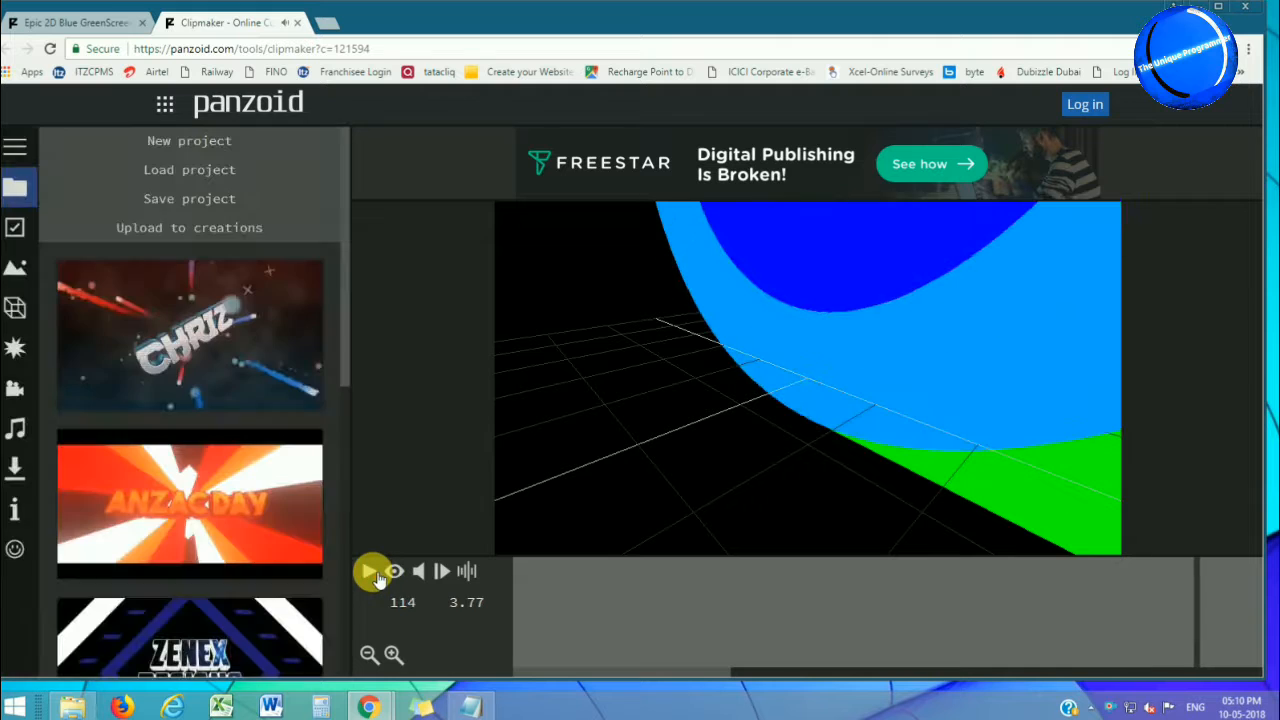
click(371, 572)
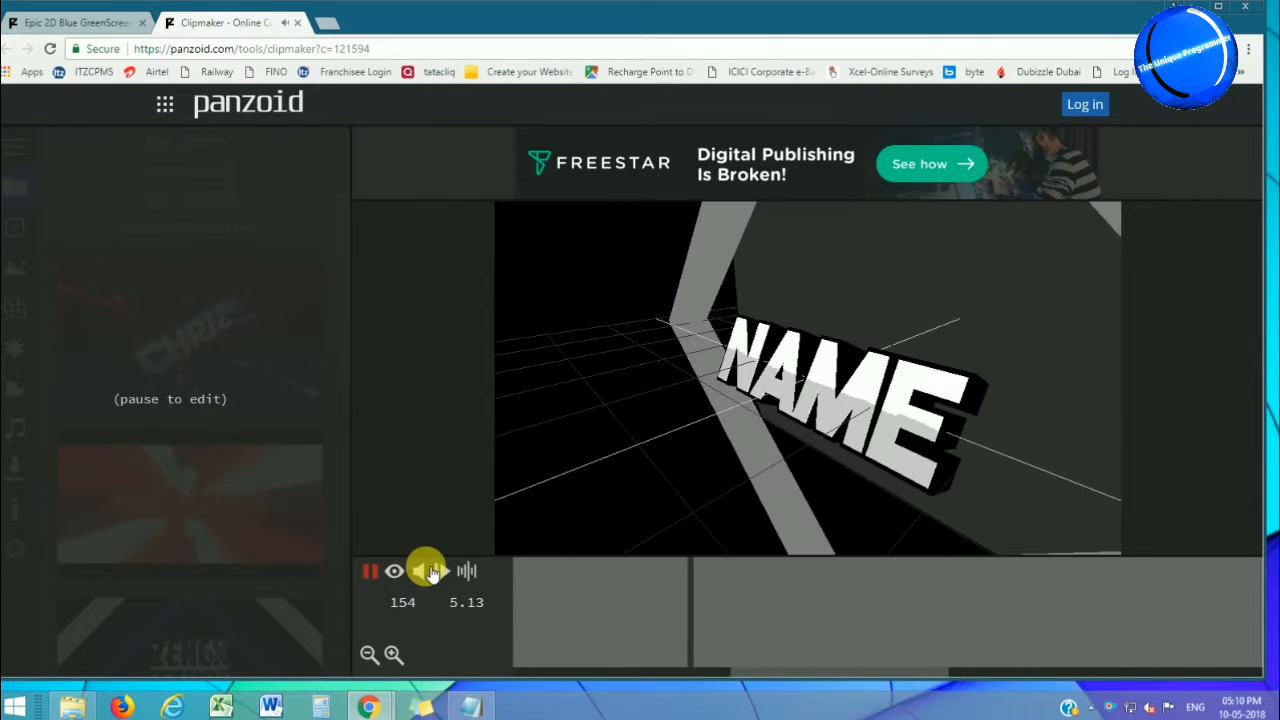
click(394, 571)
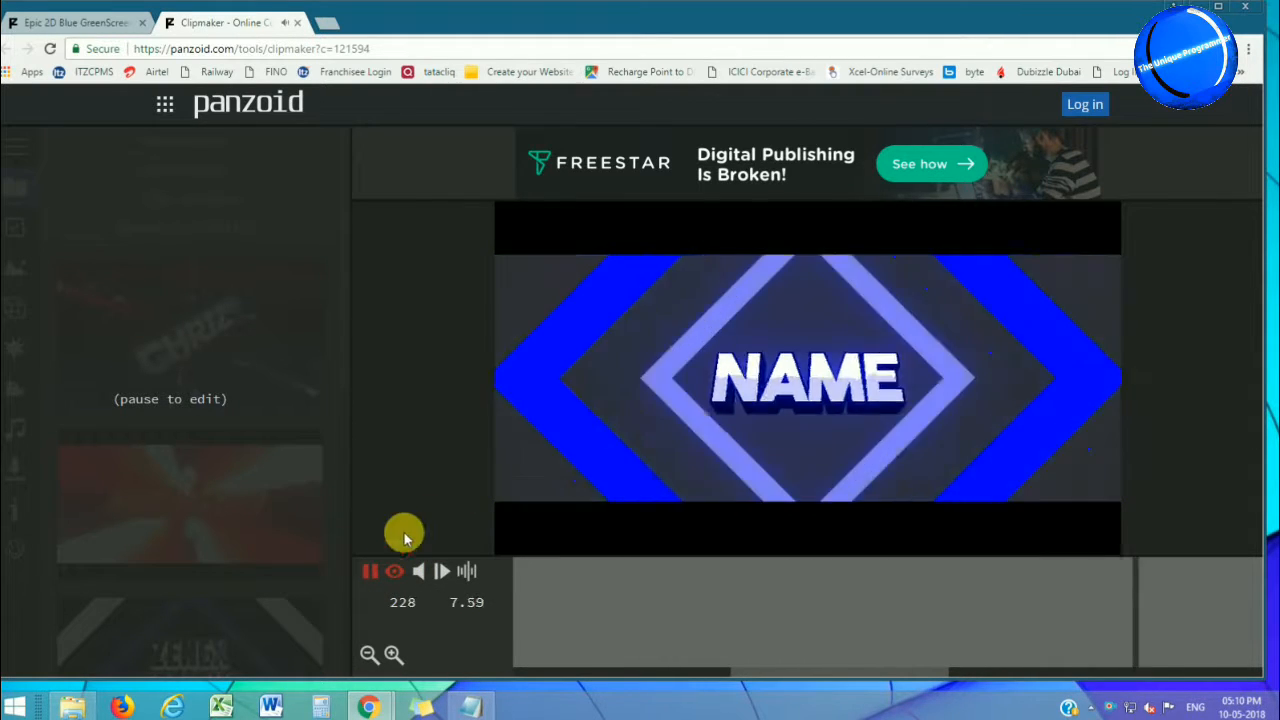
click(377, 577)
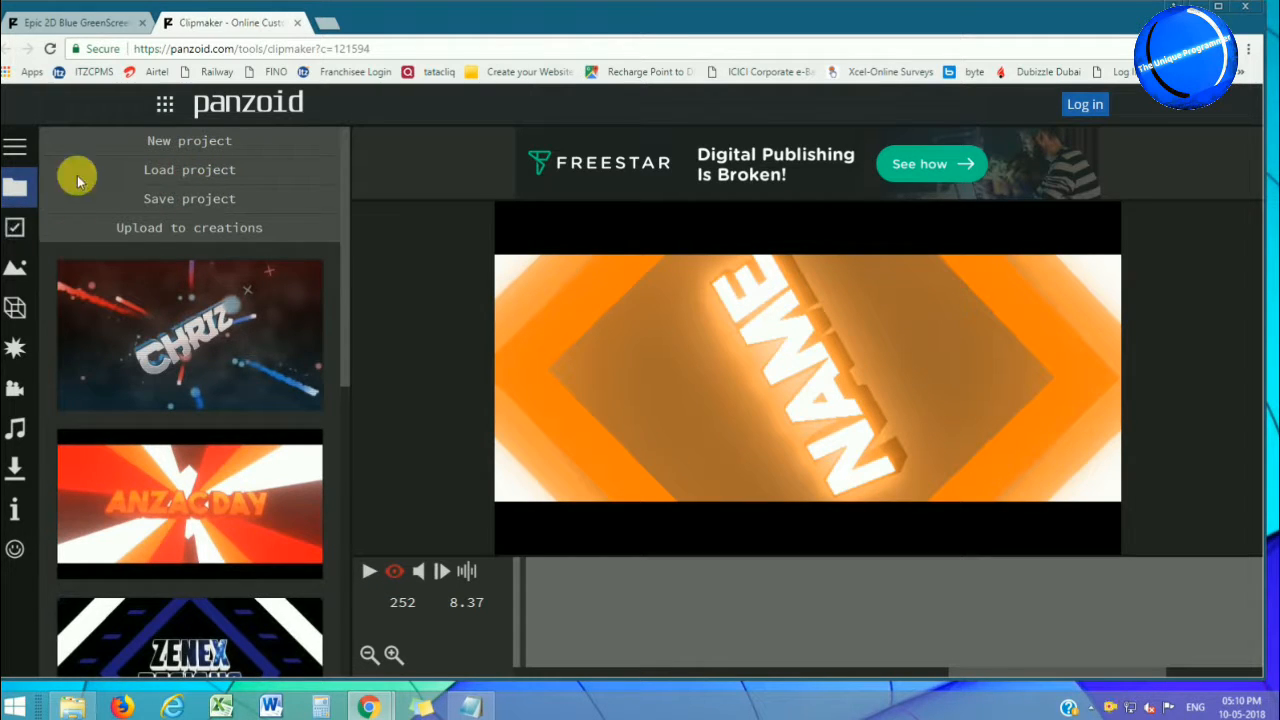
Look over the editor's sections, check the Basics settings for resolution, frame rate and length, and return to the Project section.
click(14, 147)
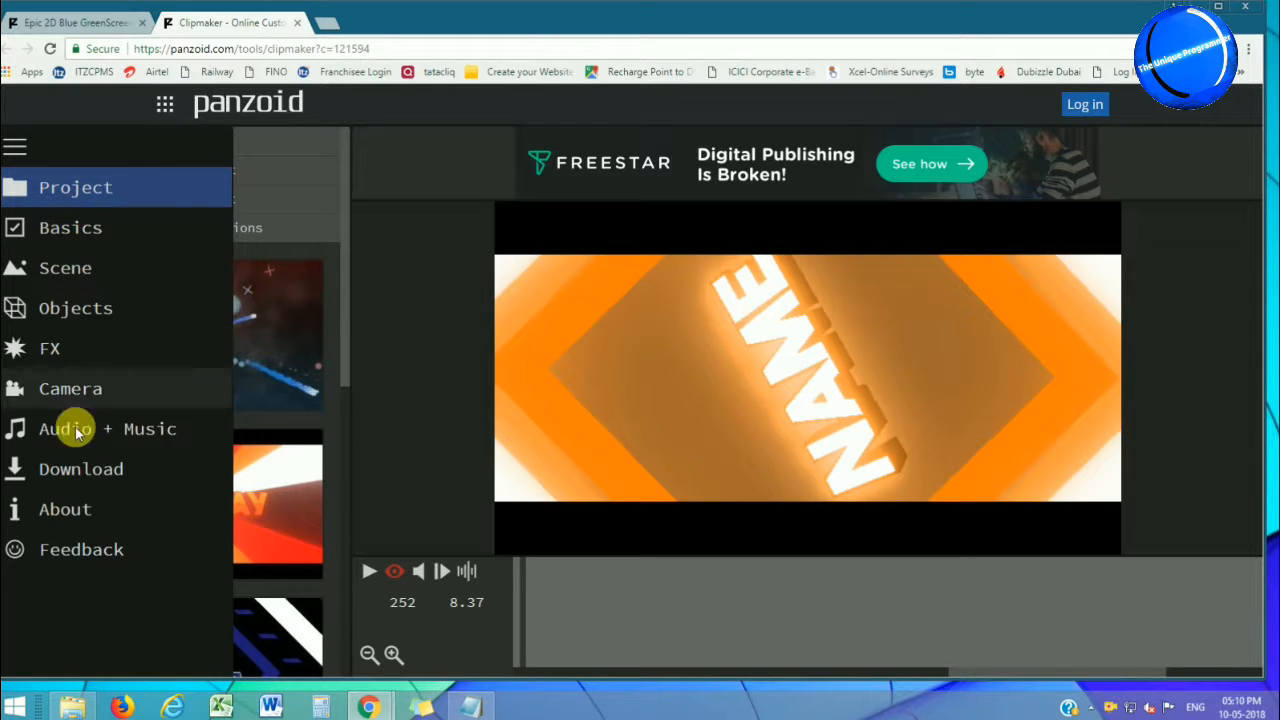
click(74, 237)
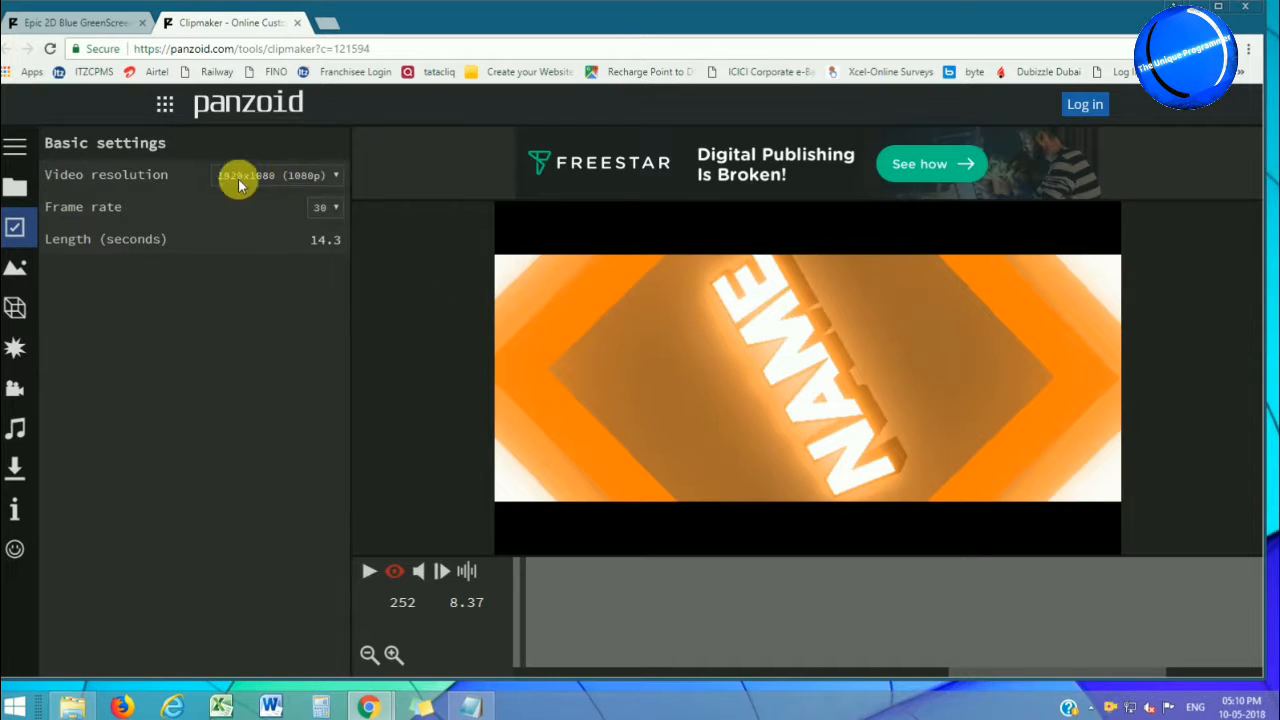
mouse_move(14, 157)
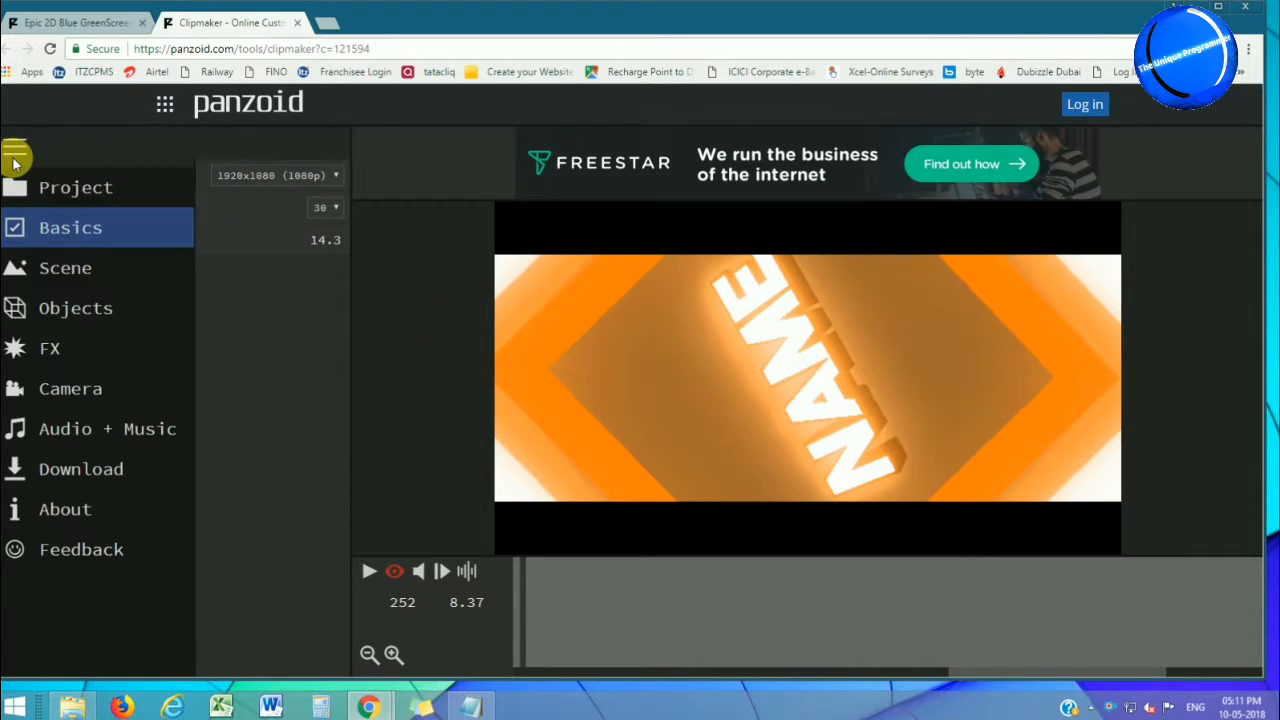
click(81, 189)
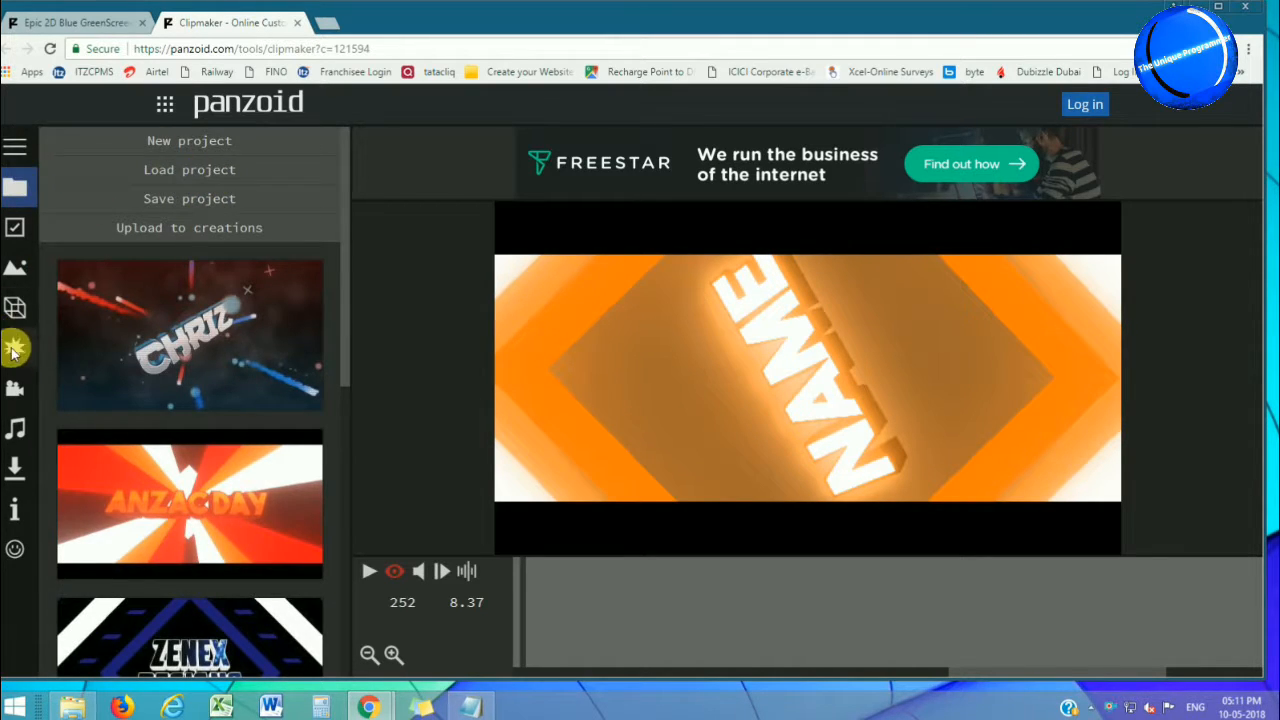
Replace the wording NAME with TUP in both 3D text objects of the Alignment group.
click(18, 308)
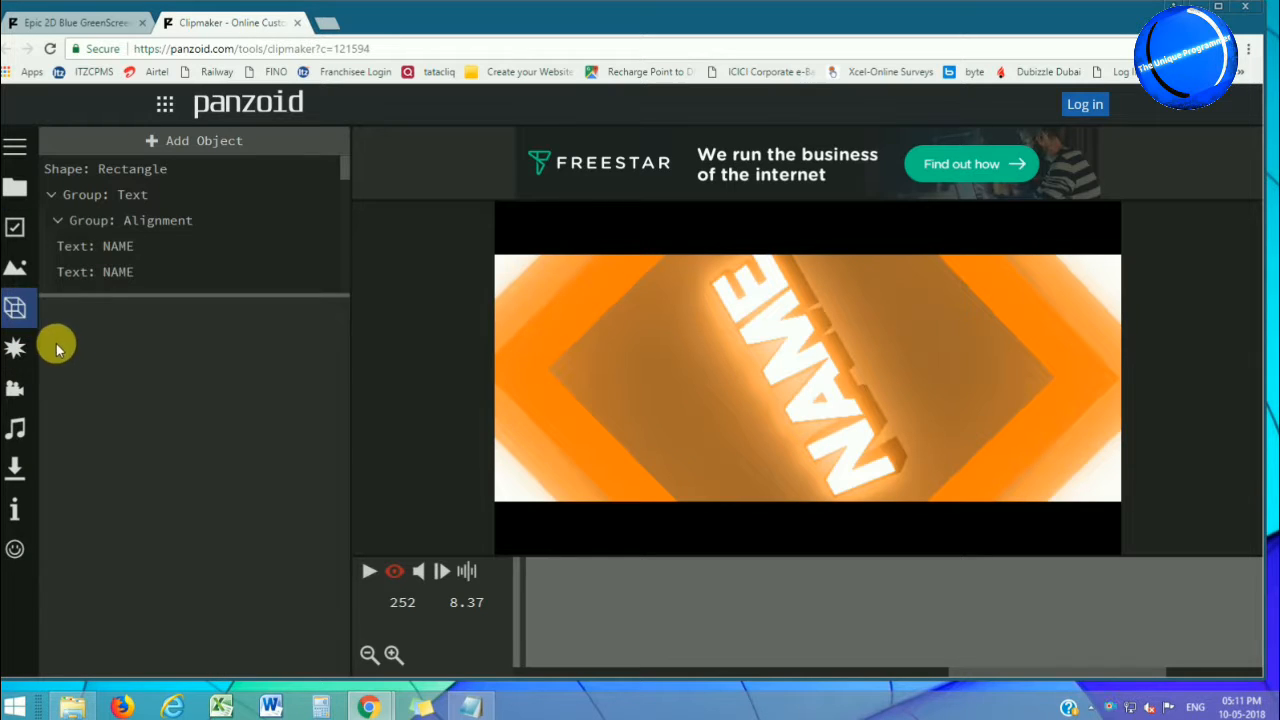
click(124, 250)
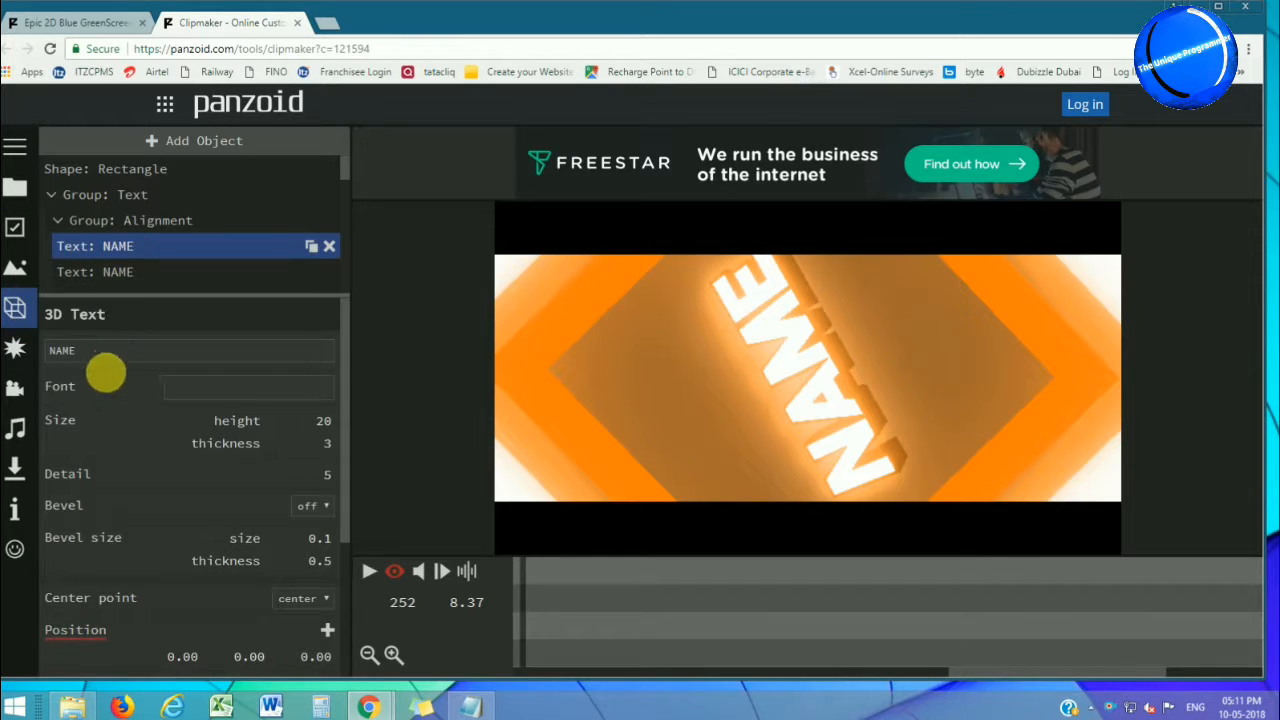
drag(103, 349, 5, 358)
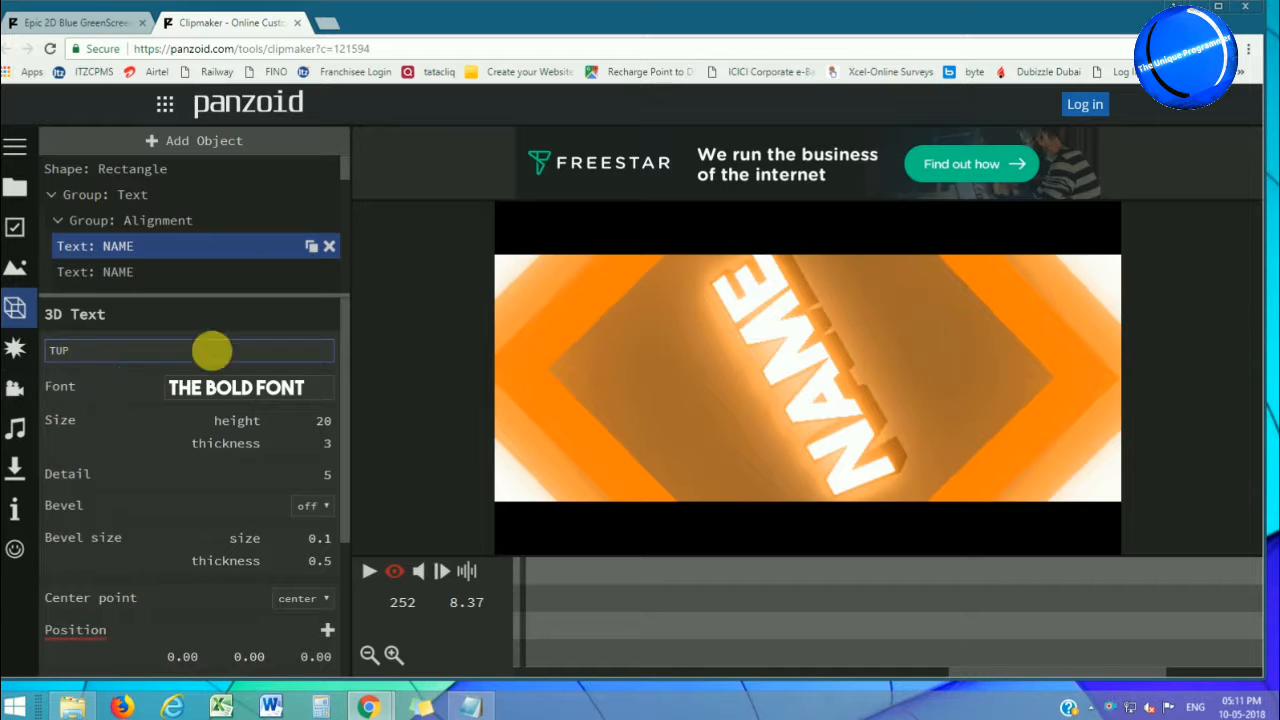
click(156, 271)
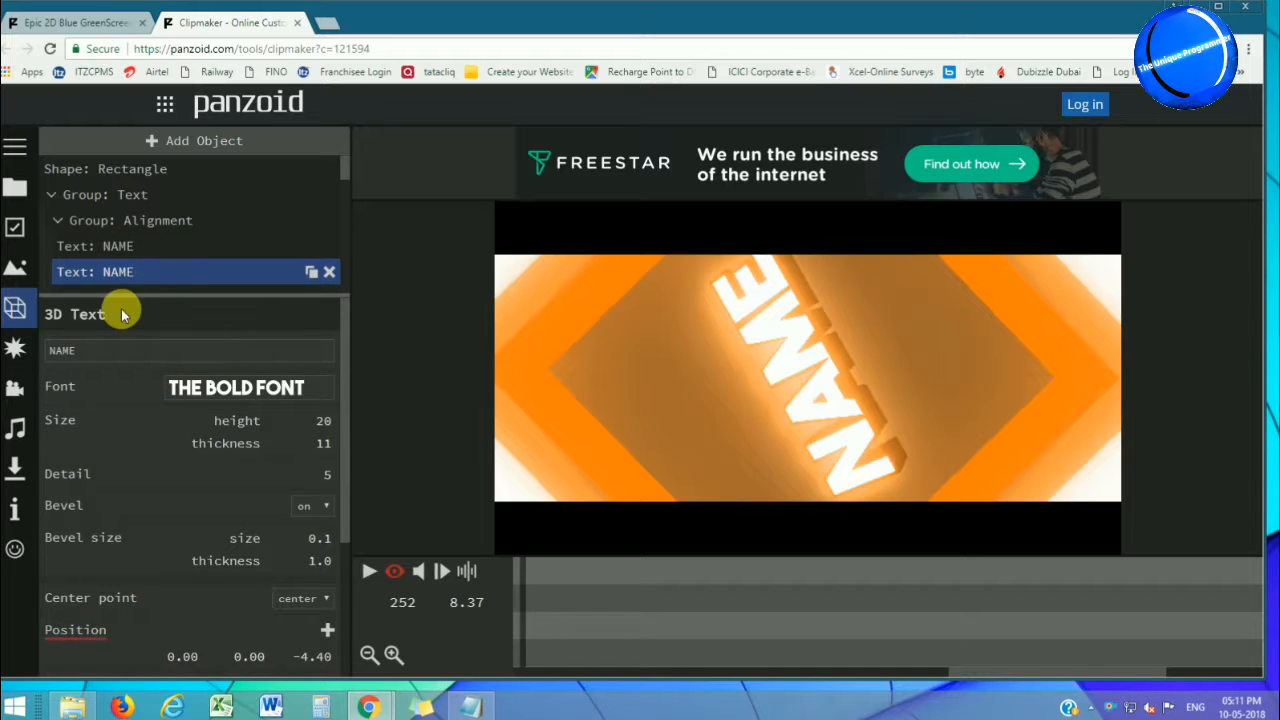
drag(114, 349, 5, 366)
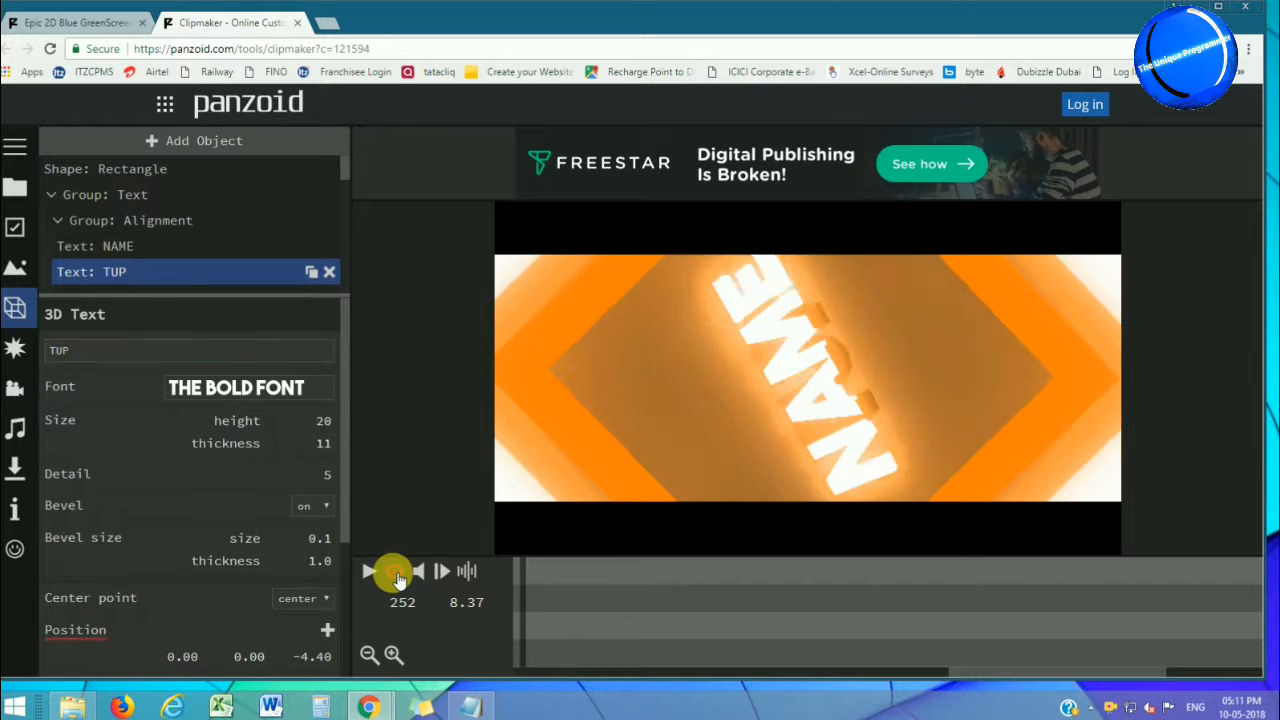
Play the edited intro to check the new text, toggling the render preview, and pause with the render preview off.
click(367, 571)
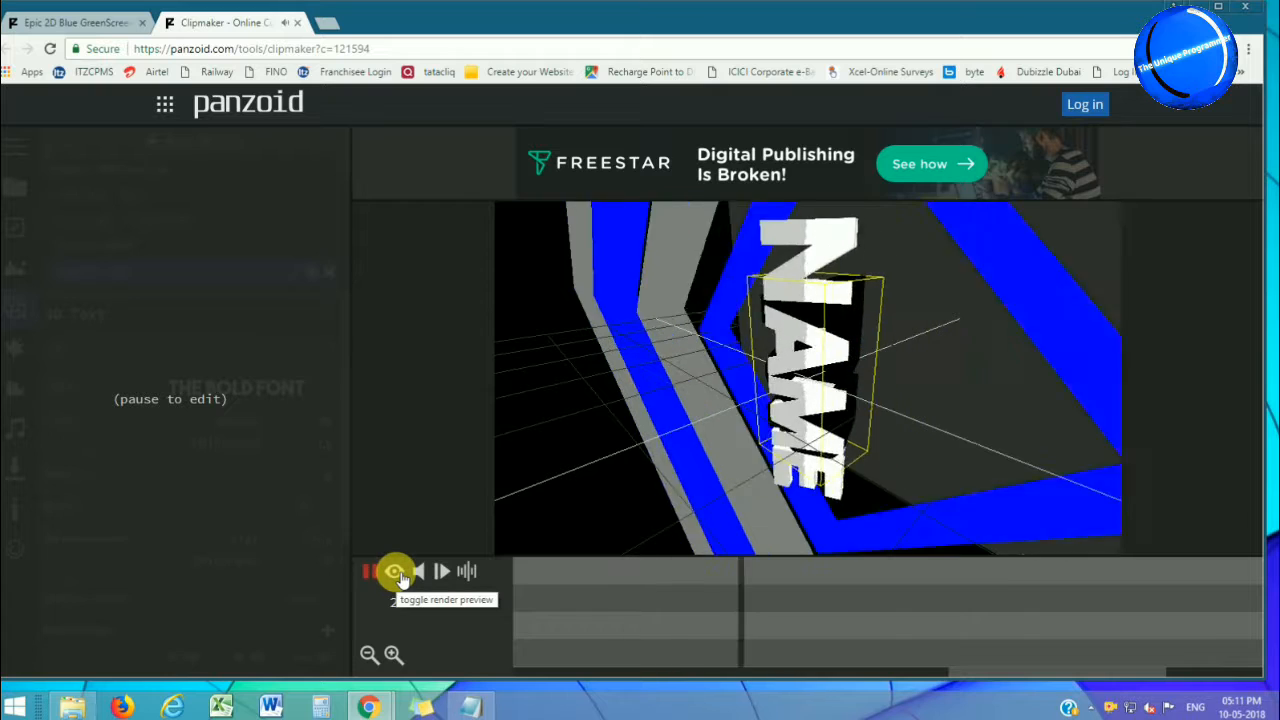
click(397, 573)
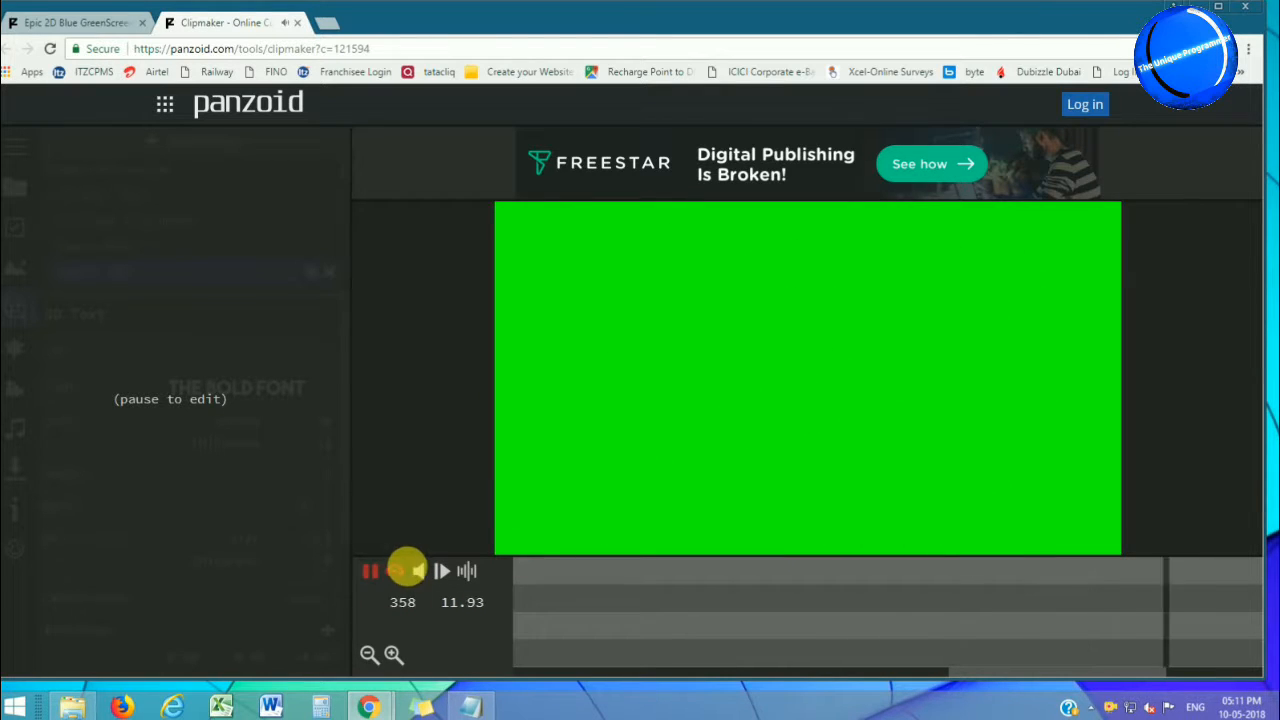
click(395, 571)
click(378, 572)
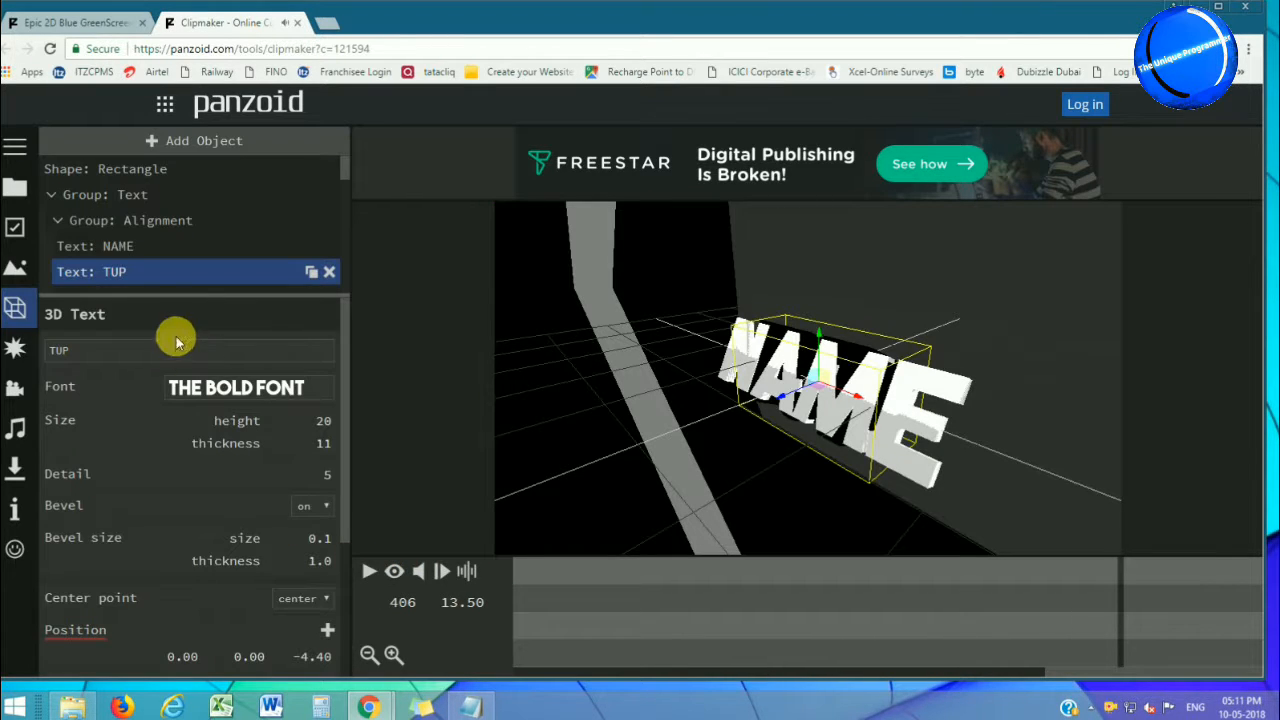
Replace the wording NAME with TUP in the first 3D text object of the Alignment group.
click(165, 245)
drag(122, 350, 6, 366)
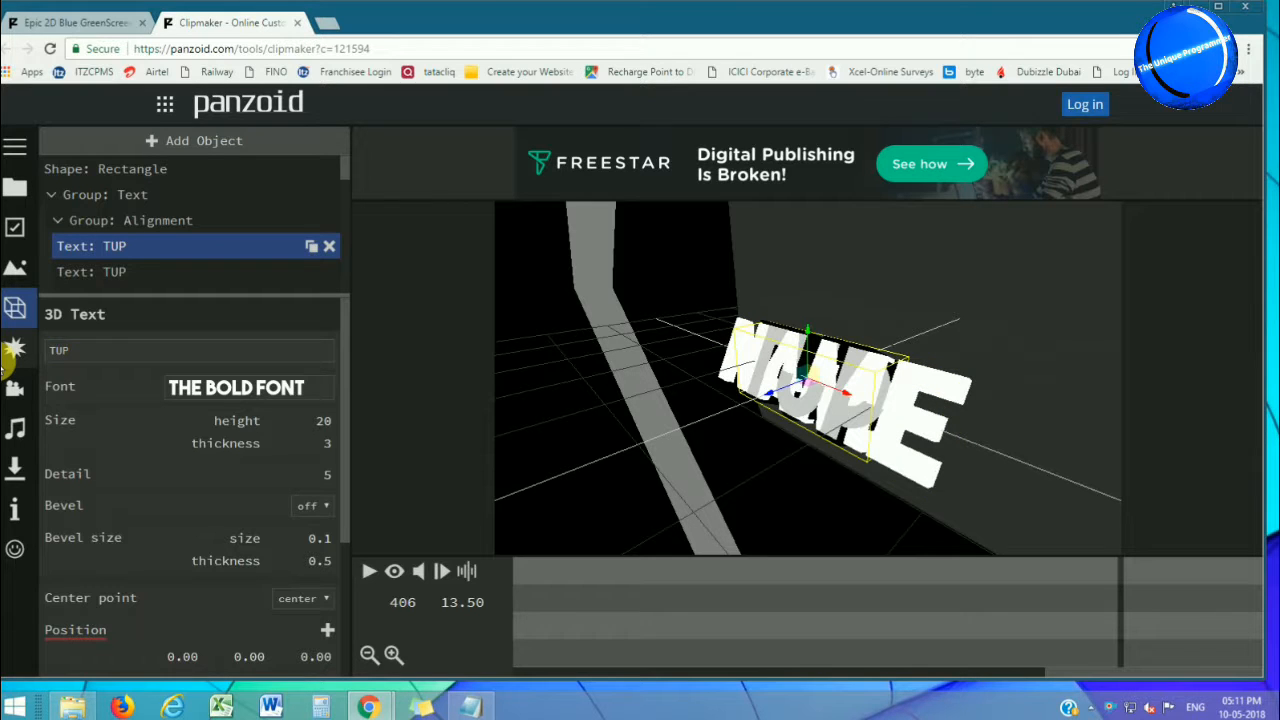
scroll(165, 238, up, 2)
scroll(165, 240, down, 5)
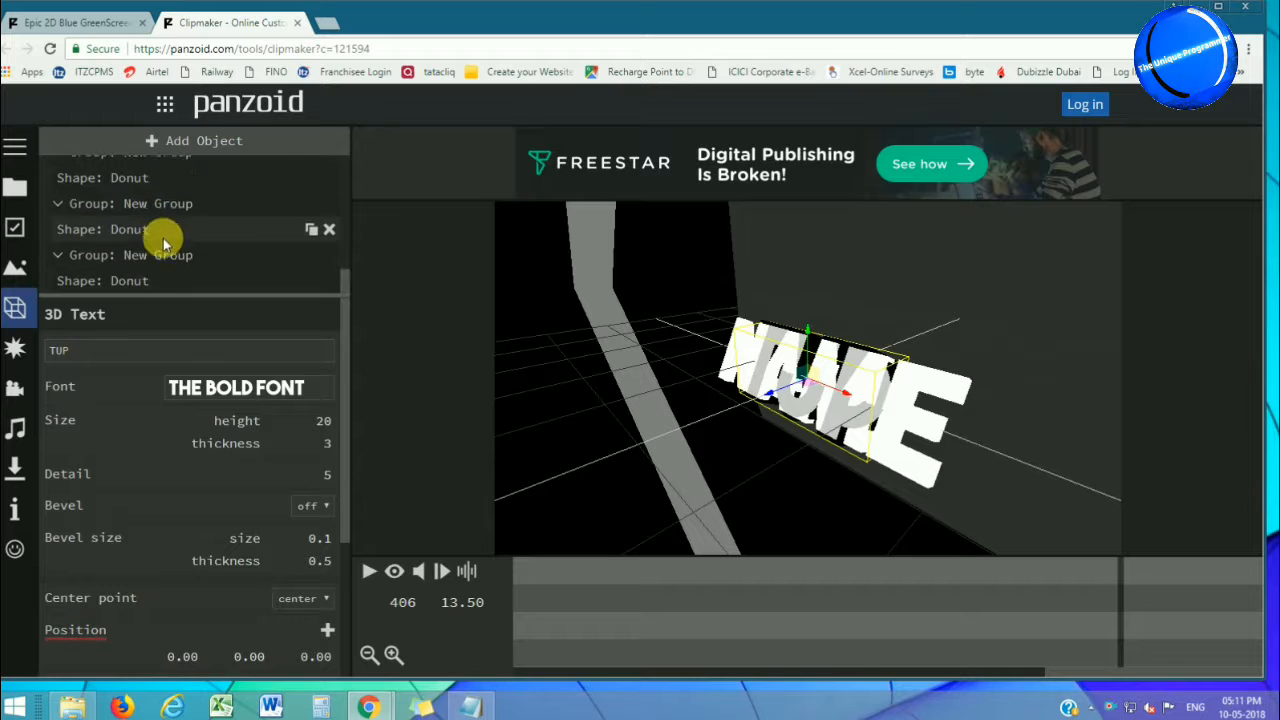
Play the intro with the render preview on to check the text, and pause it while the text is showing.
click(395, 573)
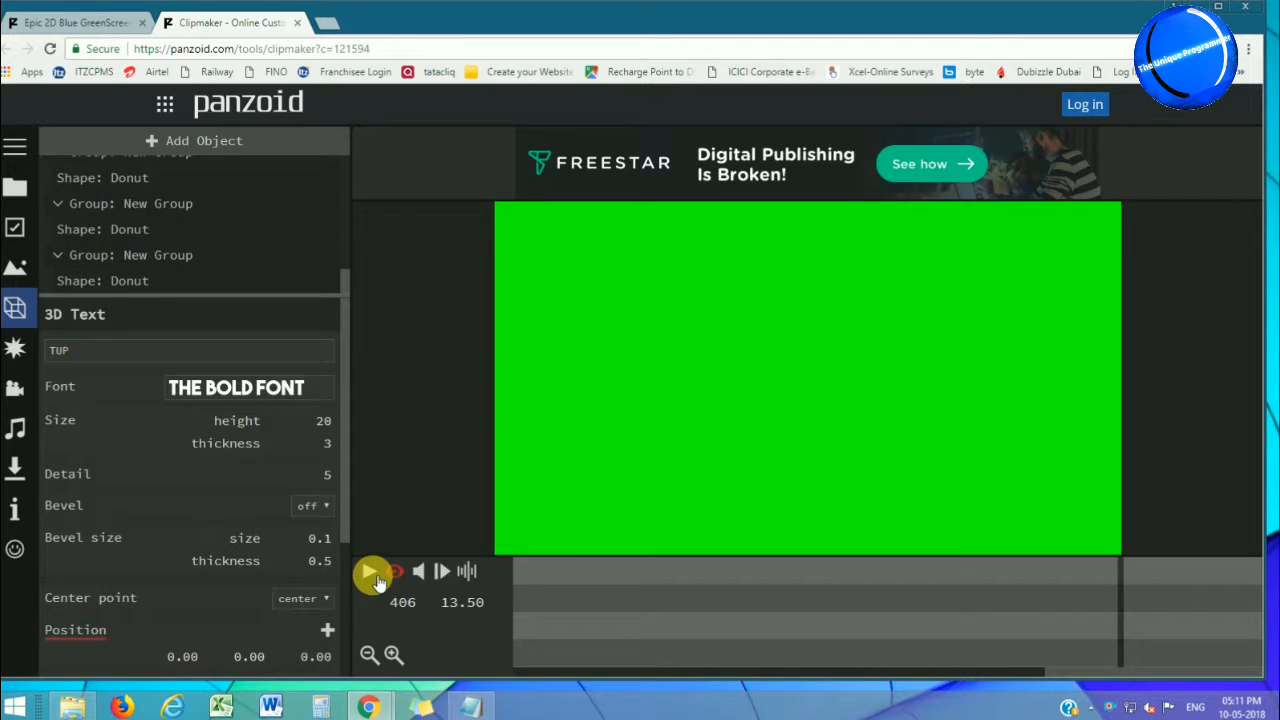
click(370, 575)
click(395, 571)
click(368, 580)
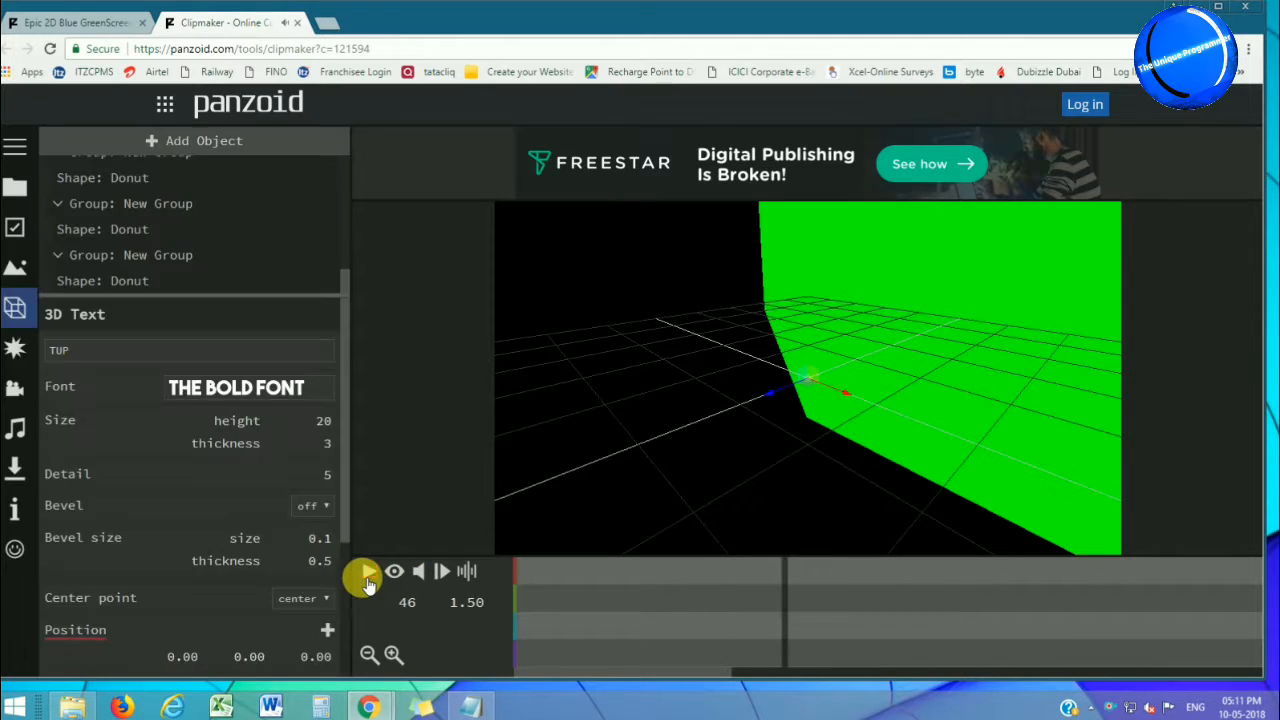
click(370, 577)
click(395, 571)
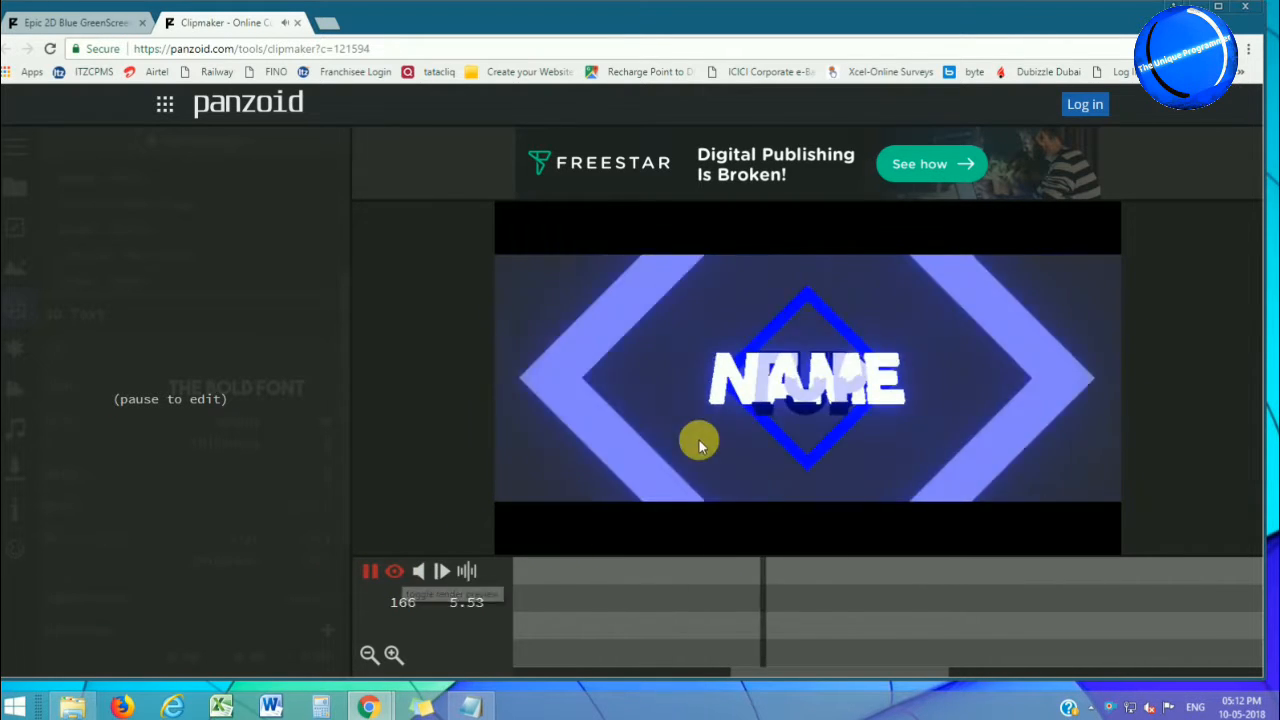
click(370, 571)
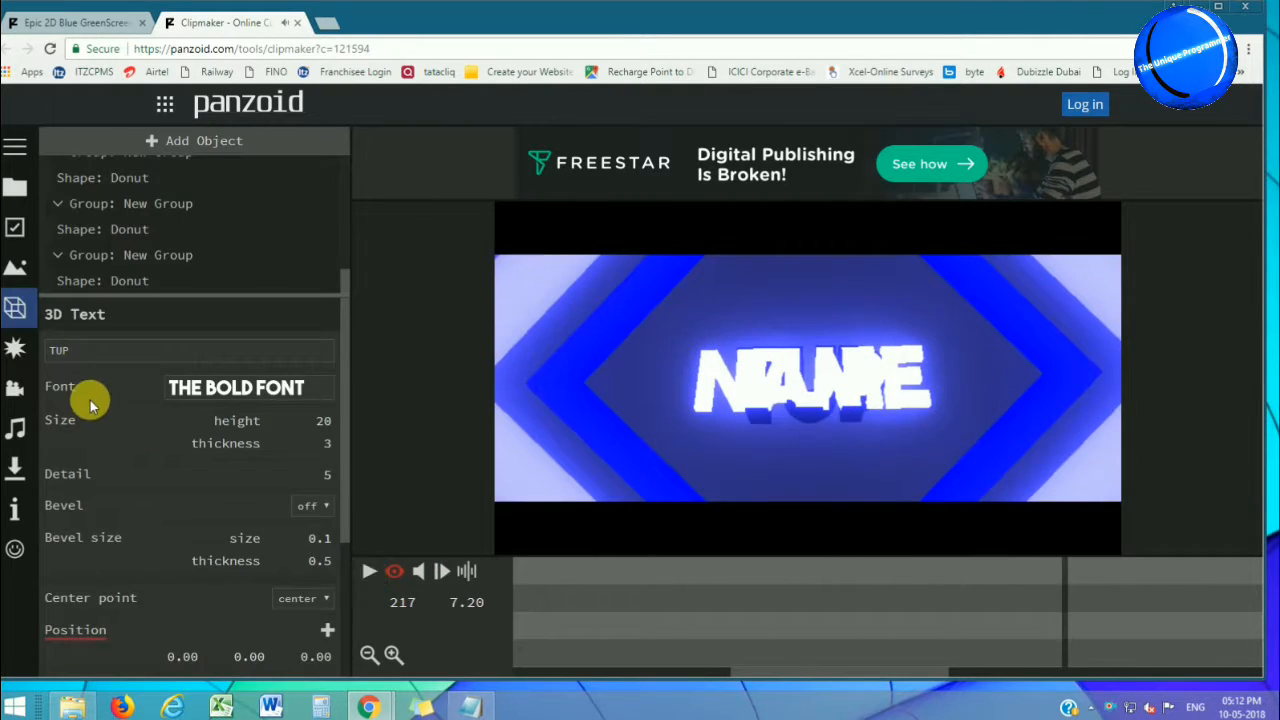
Replace NAME with TUP in the remaining 3D text object just above the Circle Start group, and play the intro in the render preview.
scroll(154, 477, down, 2)
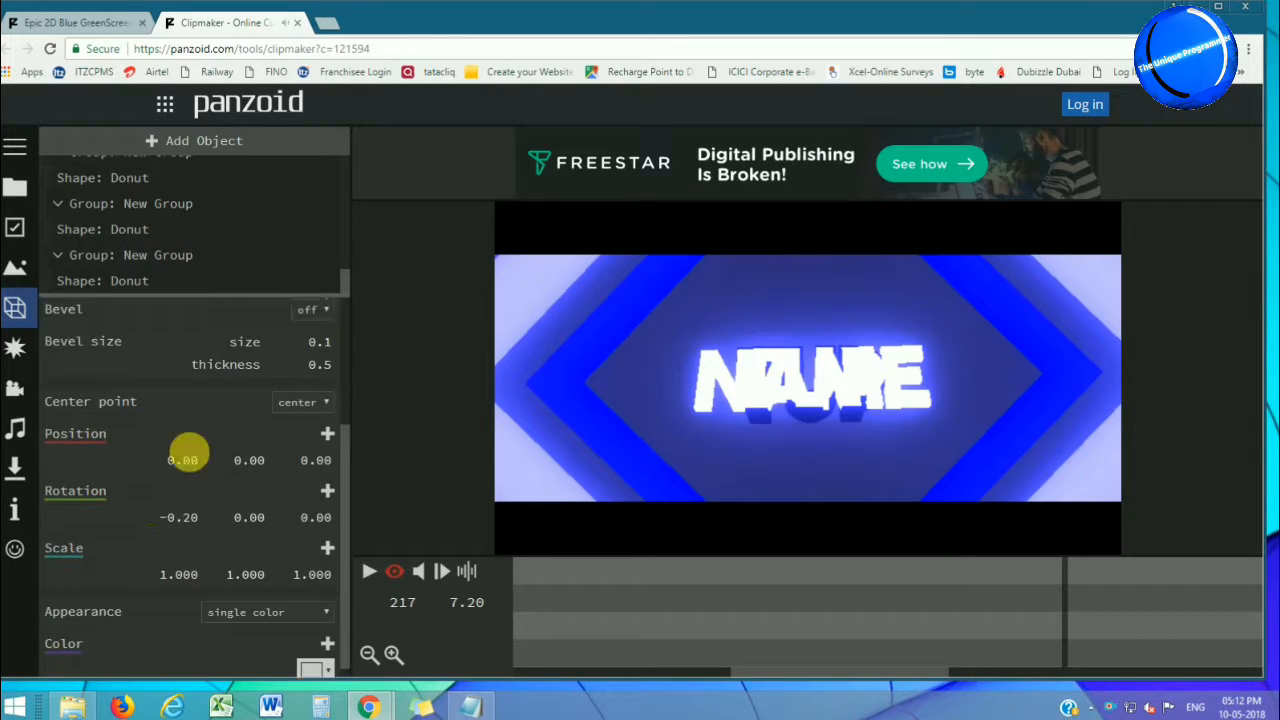
scroll(189, 449, up, 2)
scroll(151, 195, up, 1)
scroll(151, 195, up, 5)
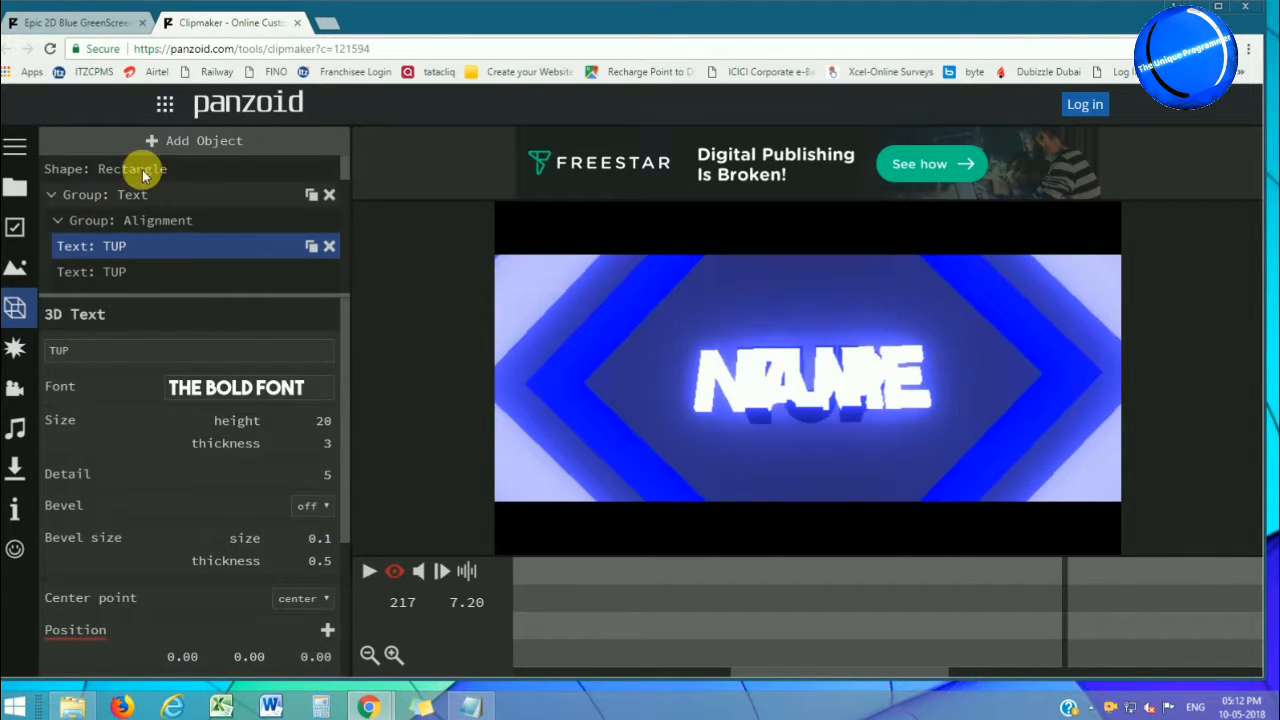
click(143, 197)
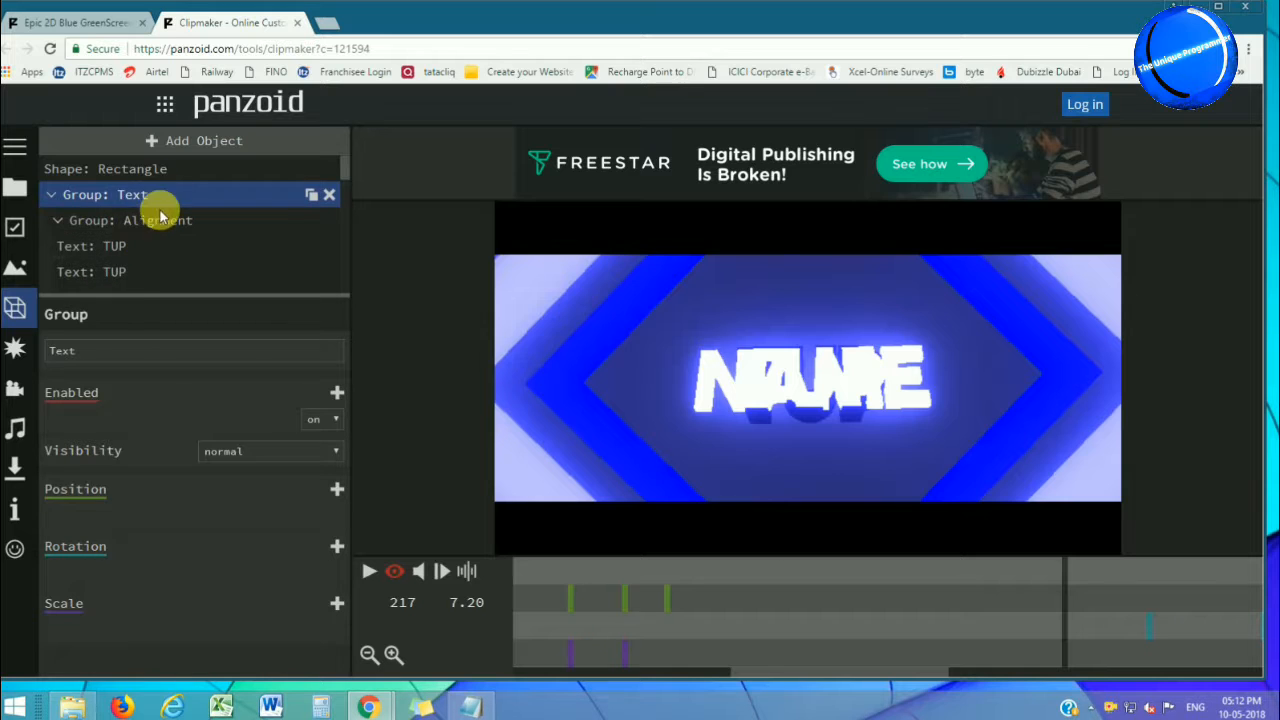
click(143, 220)
scroll(157, 266, down, 1)
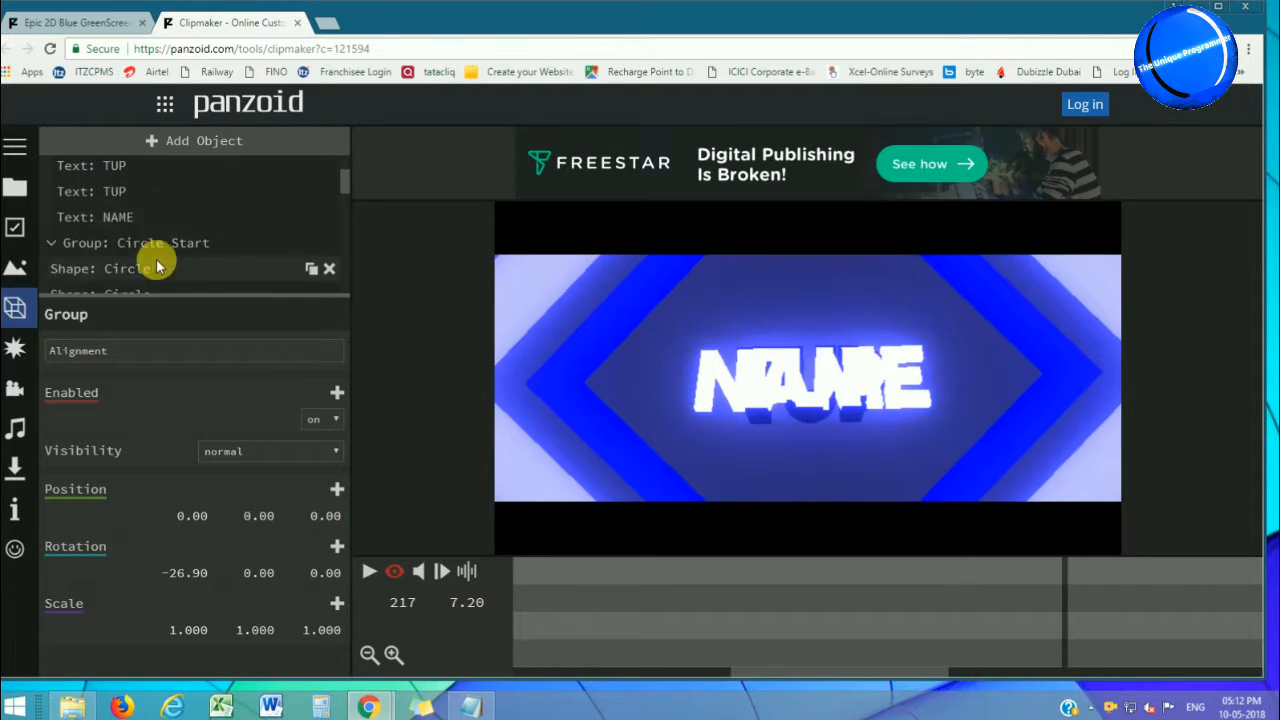
click(146, 217)
double_click(126, 350)
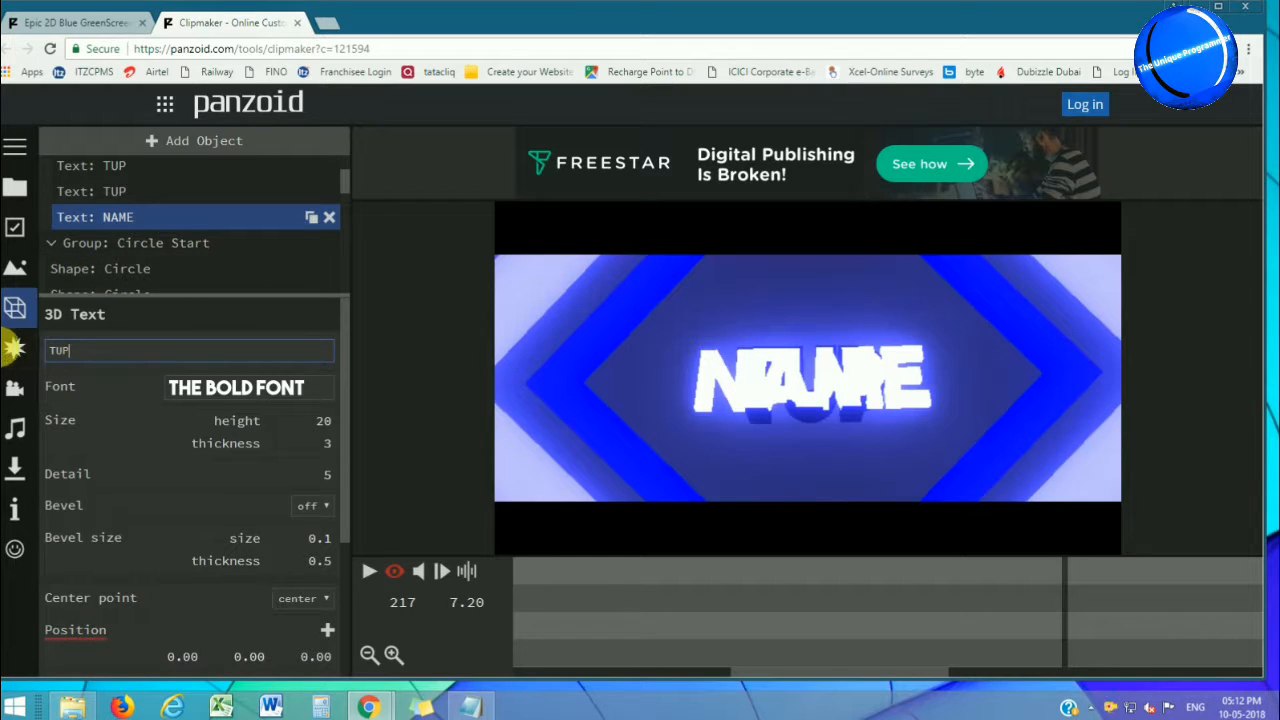
text(TUP)
click(100, 334)
click(372, 577)
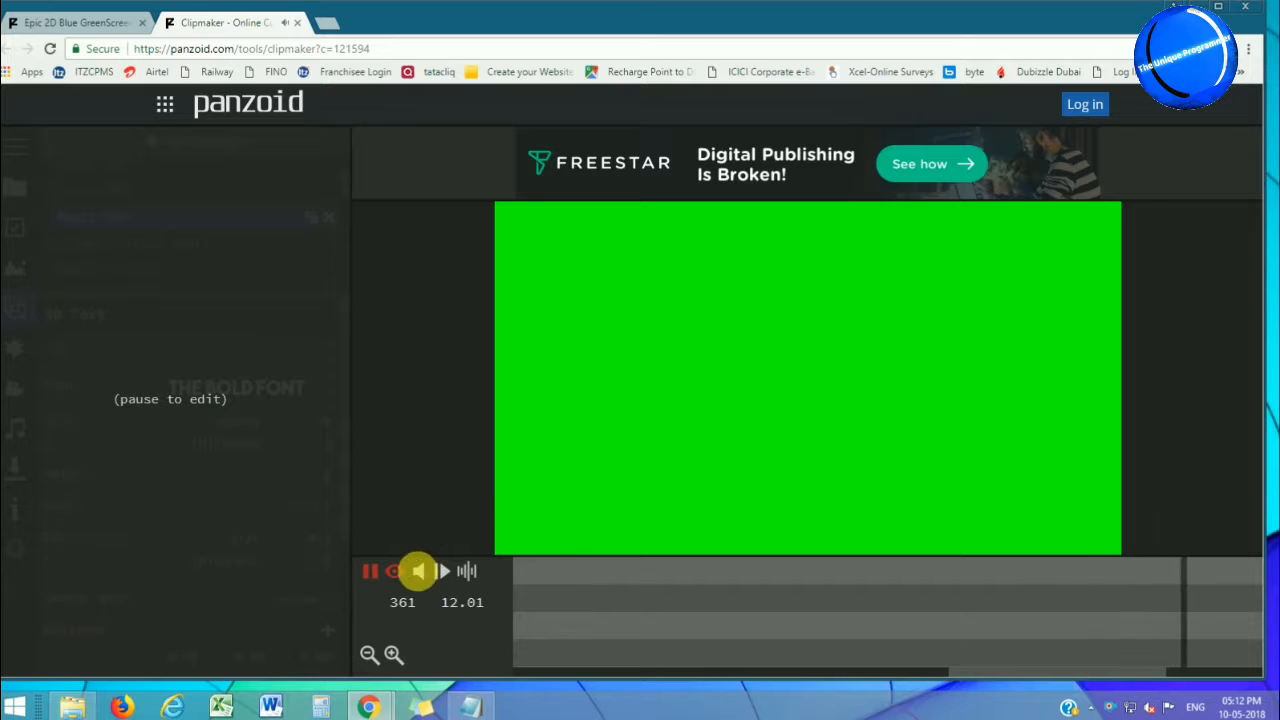
click(371, 570)
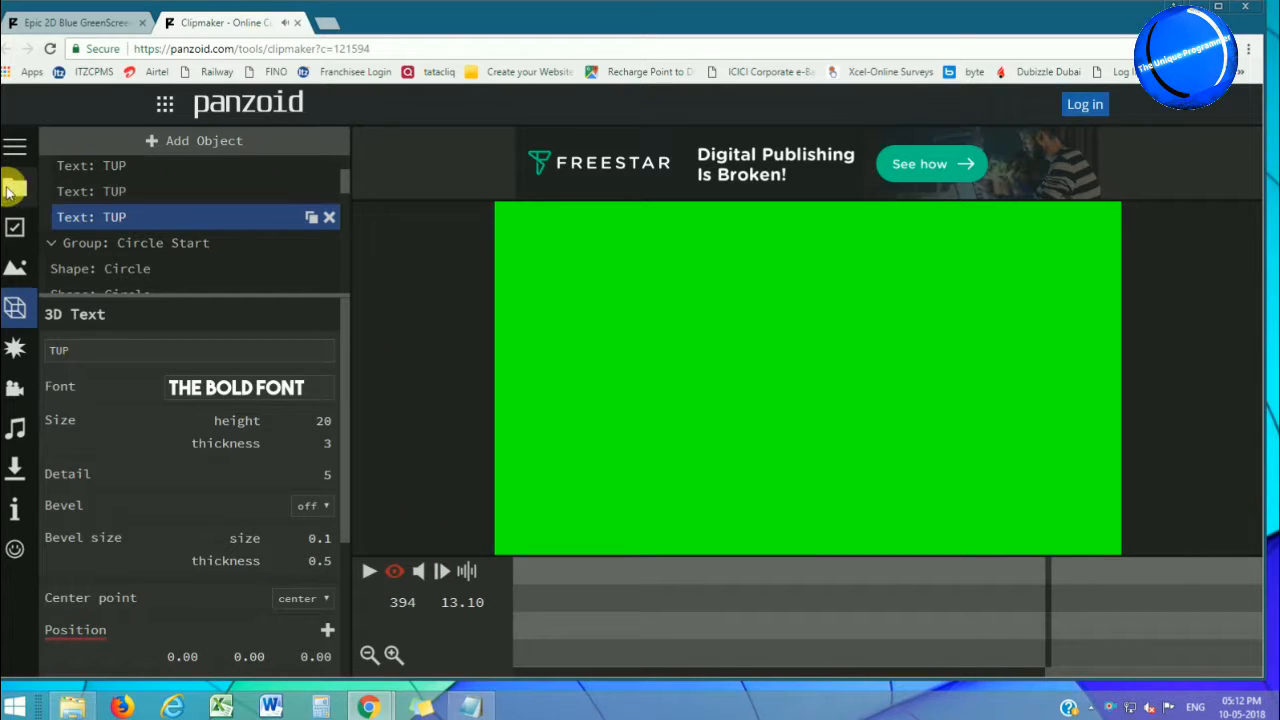
Review the audio track's volume mode options and audio file selection without changing them, and replay the intro to check the TUP text.
click(17, 428)
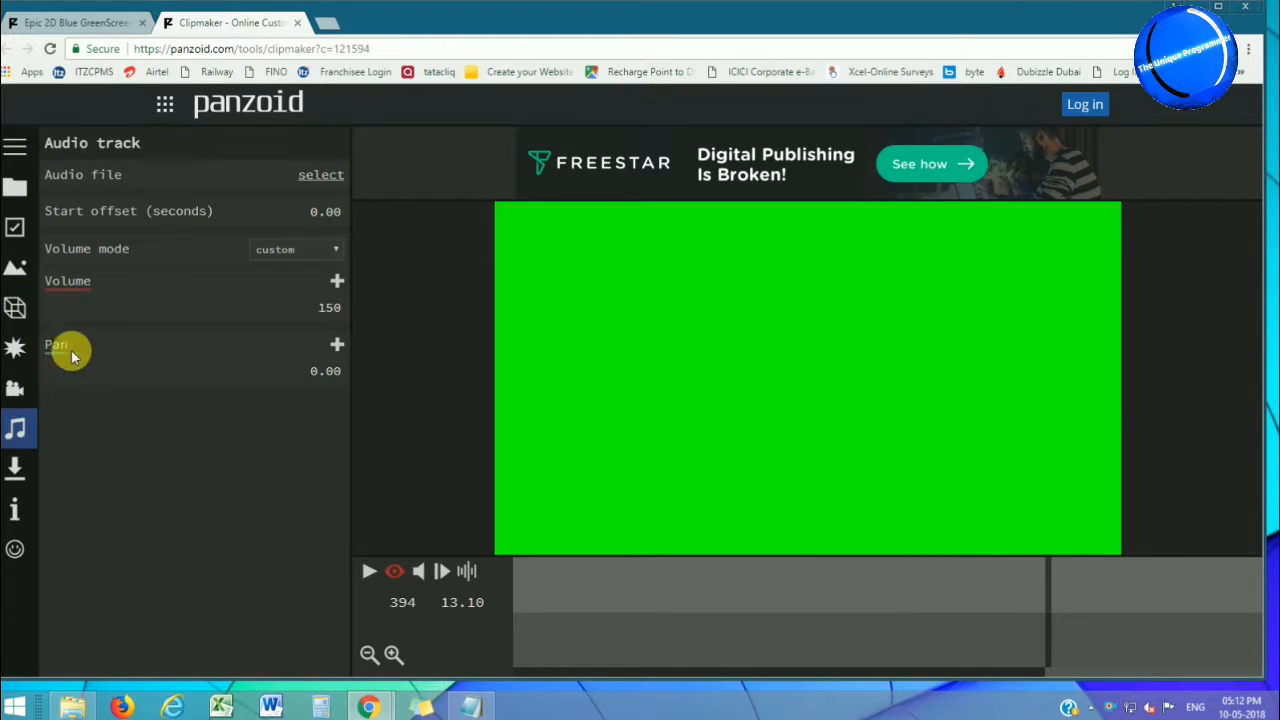
click(313, 252)
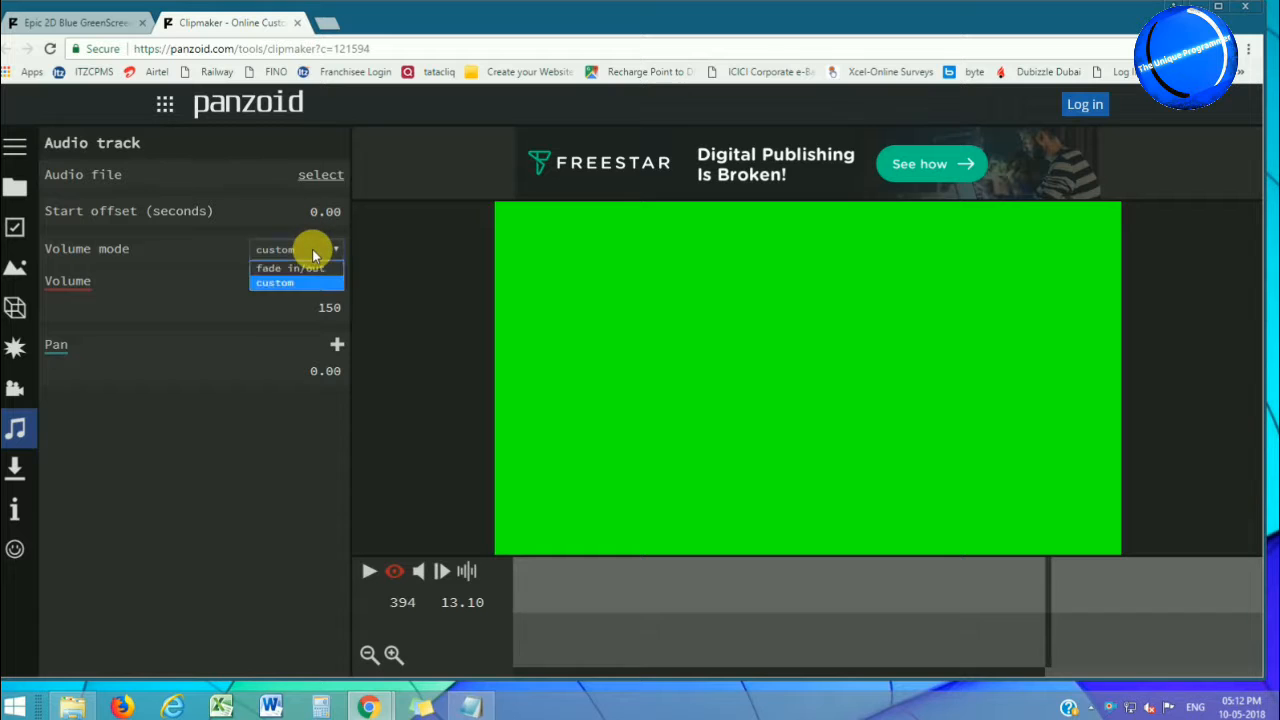
click(268, 352)
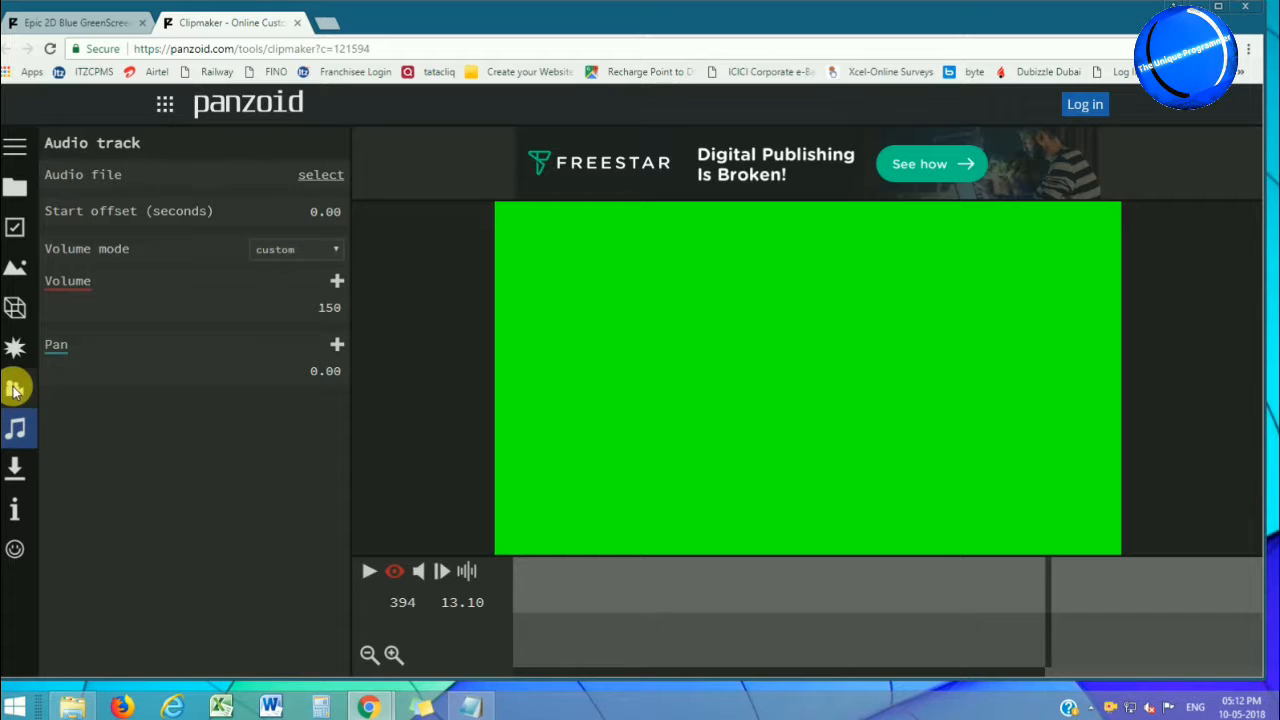
click(14, 150)
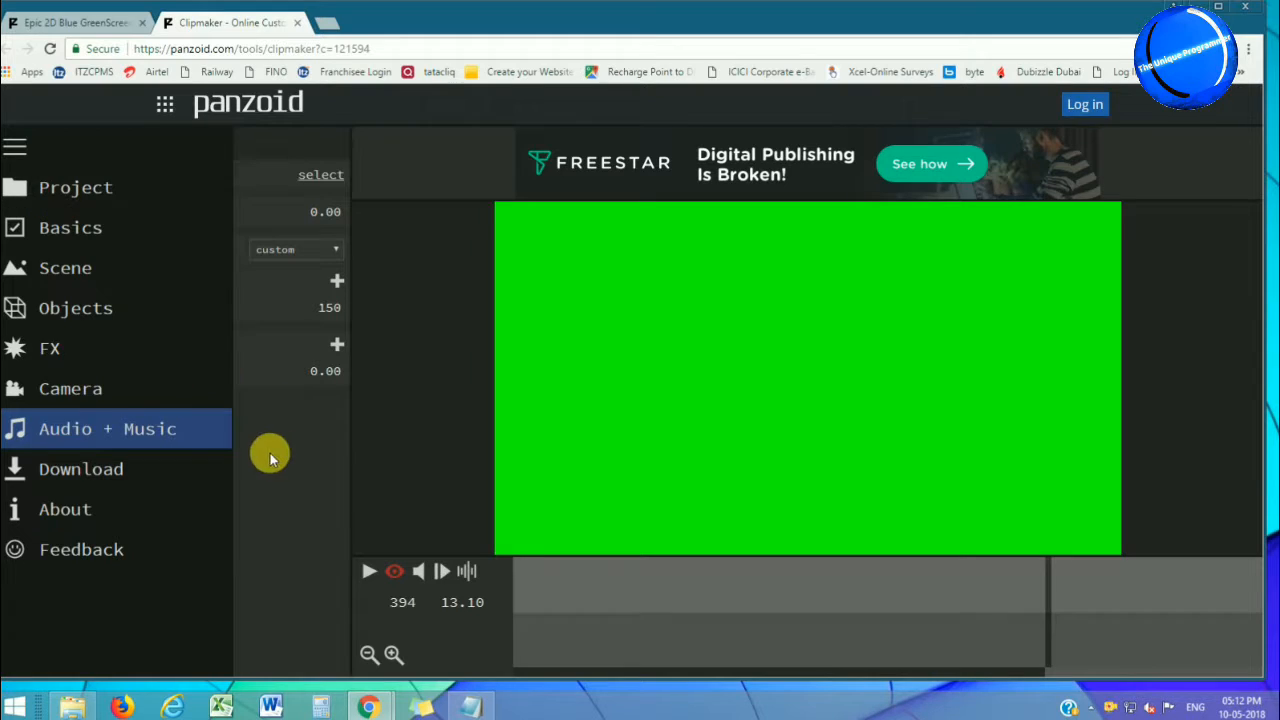
click(16, 150)
click(14, 422)
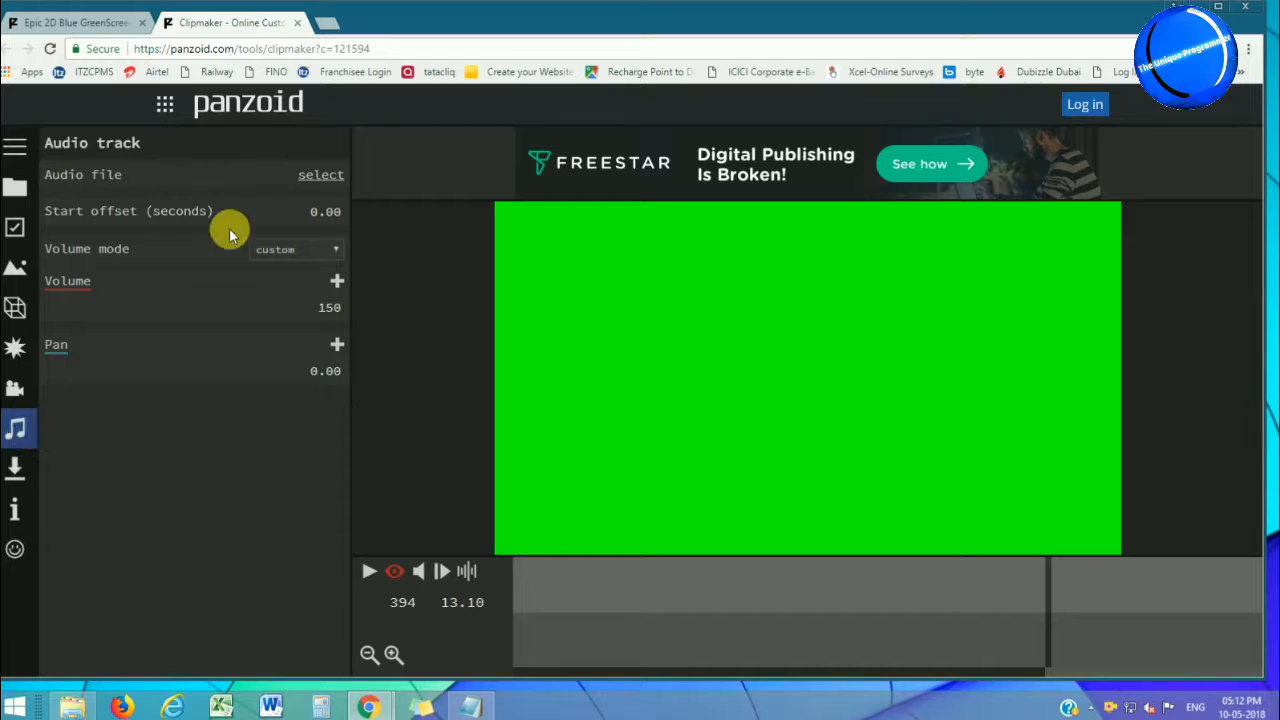
click(321, 177)
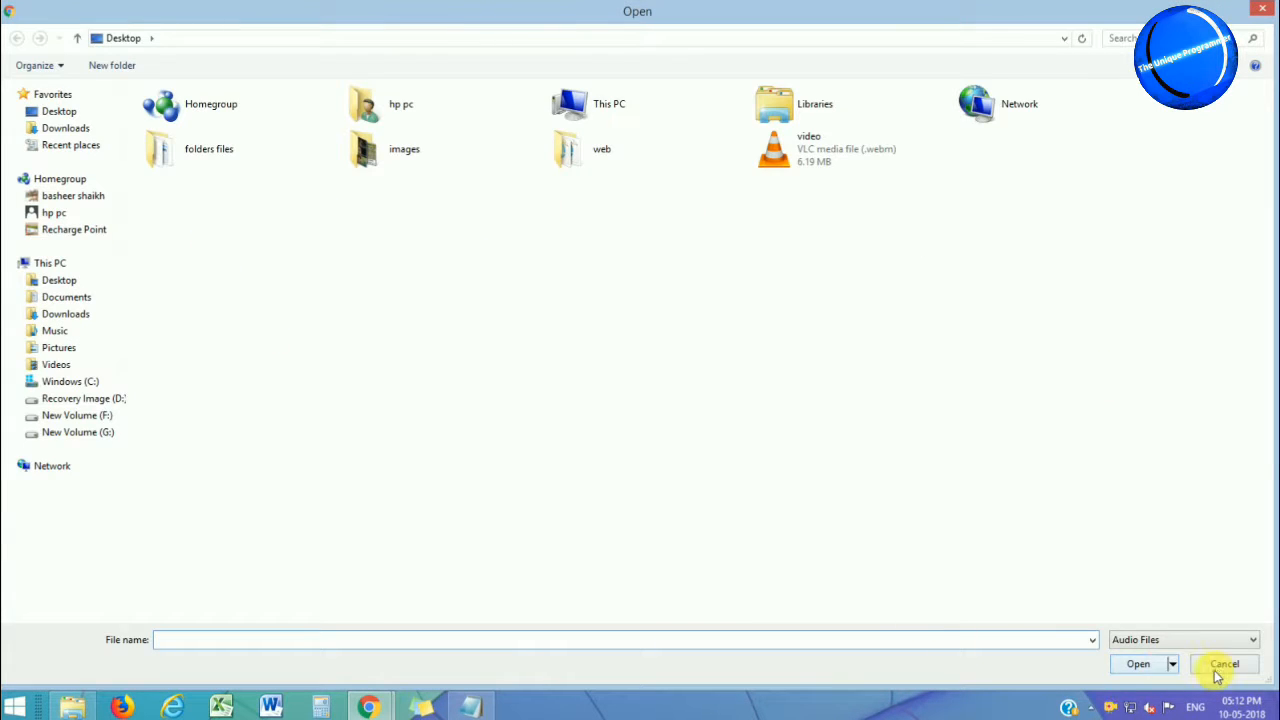
click(1220, 668)
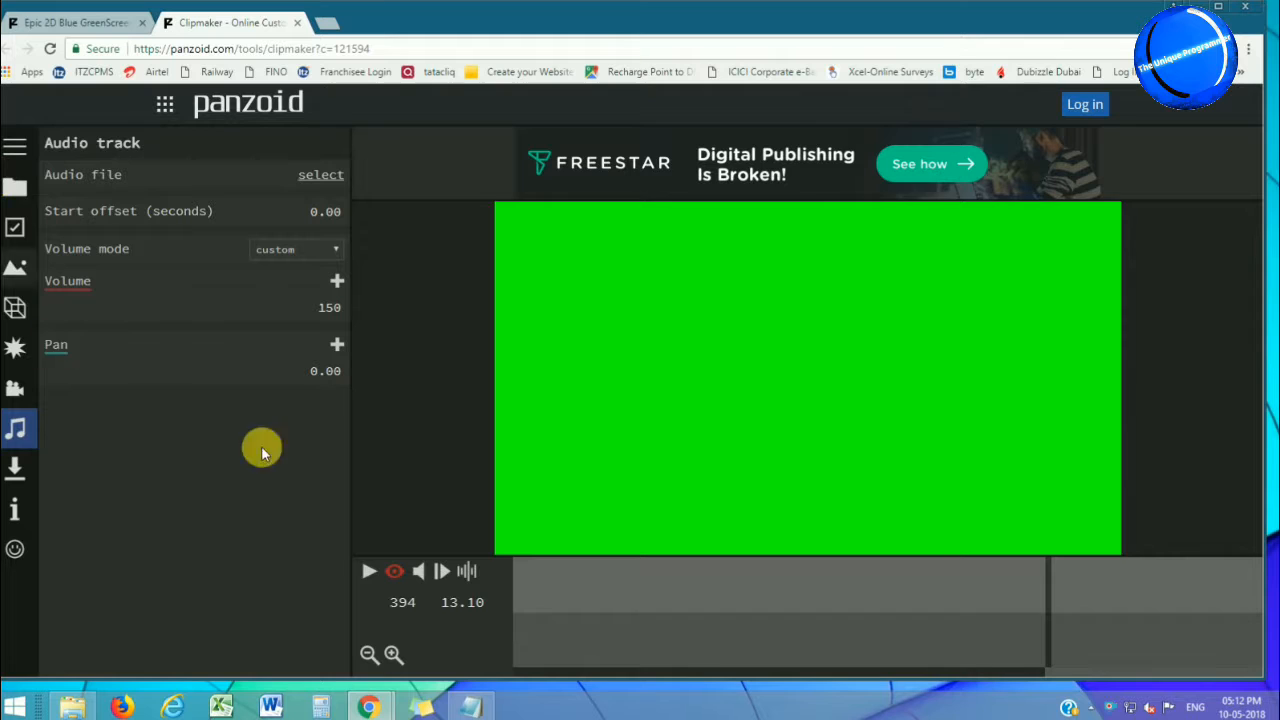
click(372, 572)
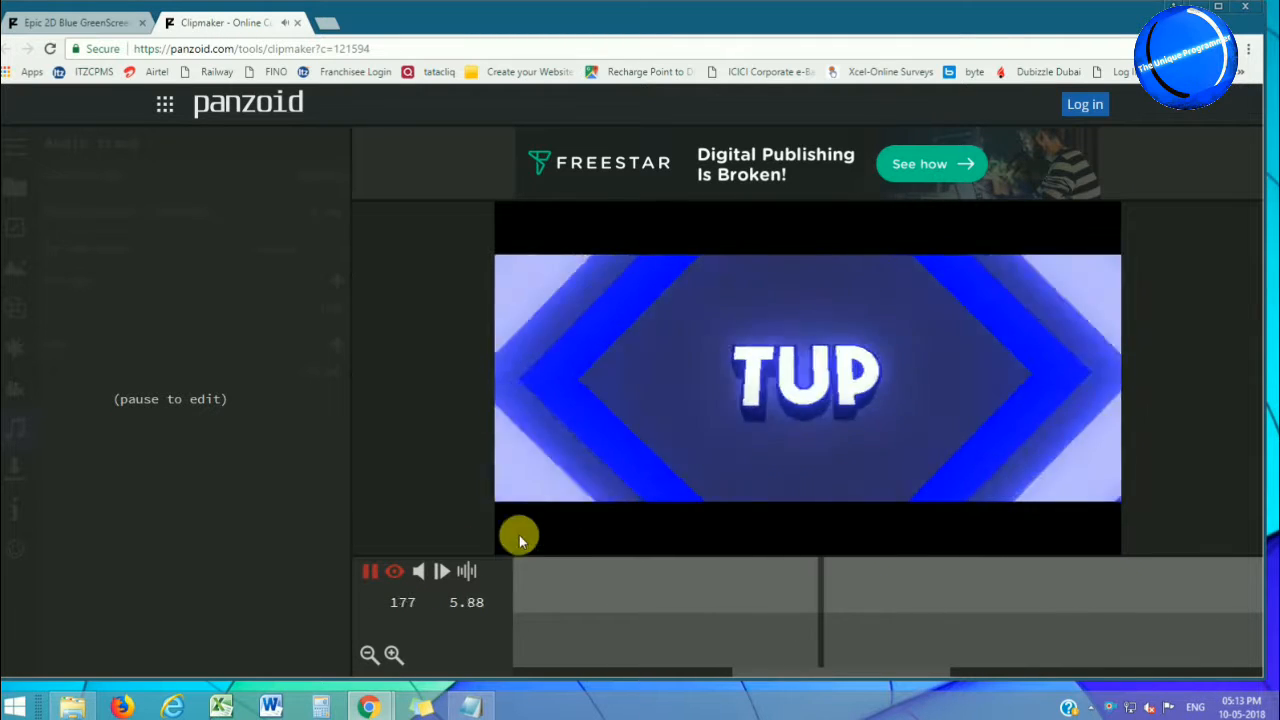
click(370, 571)
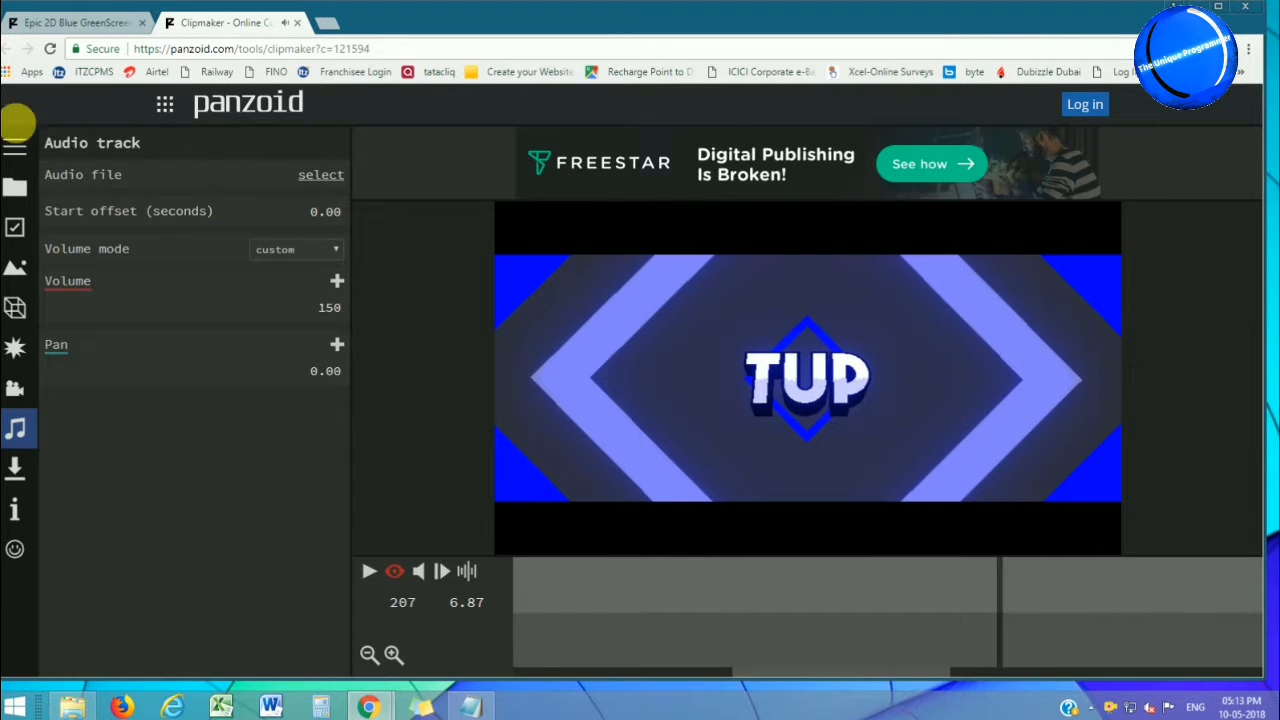
Render the intro video in balanced mode and .mkv (vp8/opus) format.
click(18, 136)
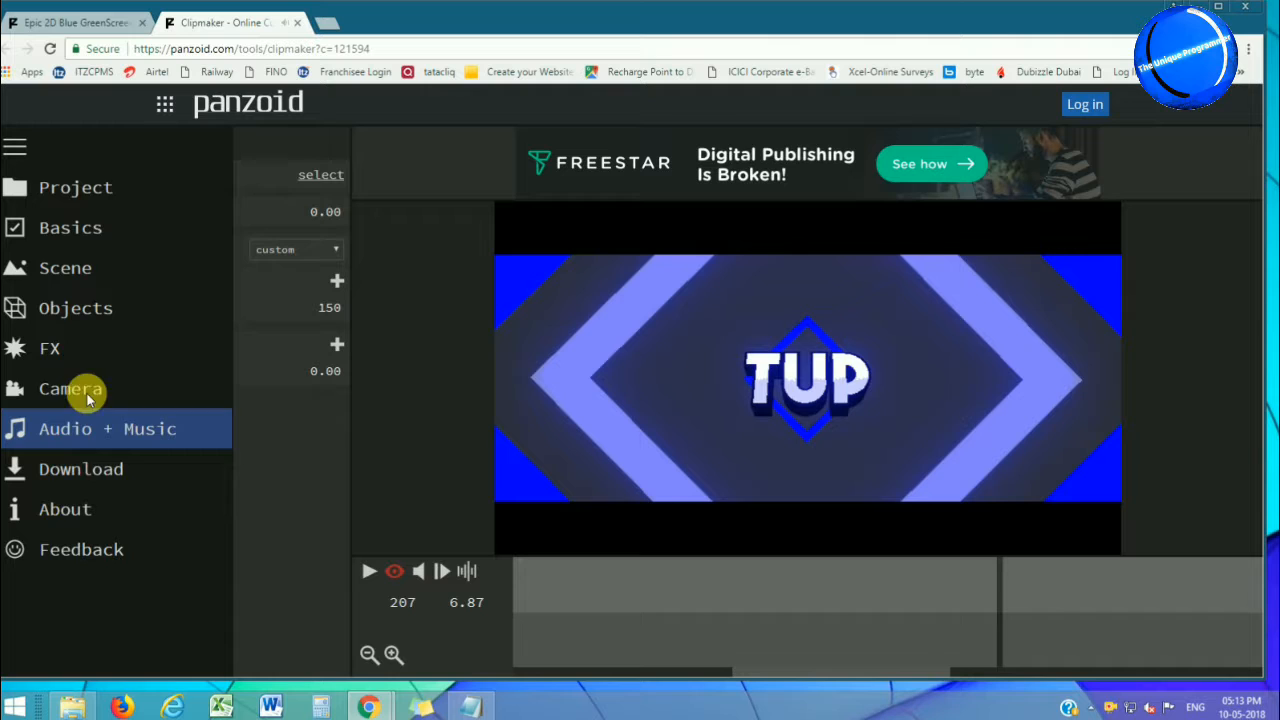
click(90, 467)
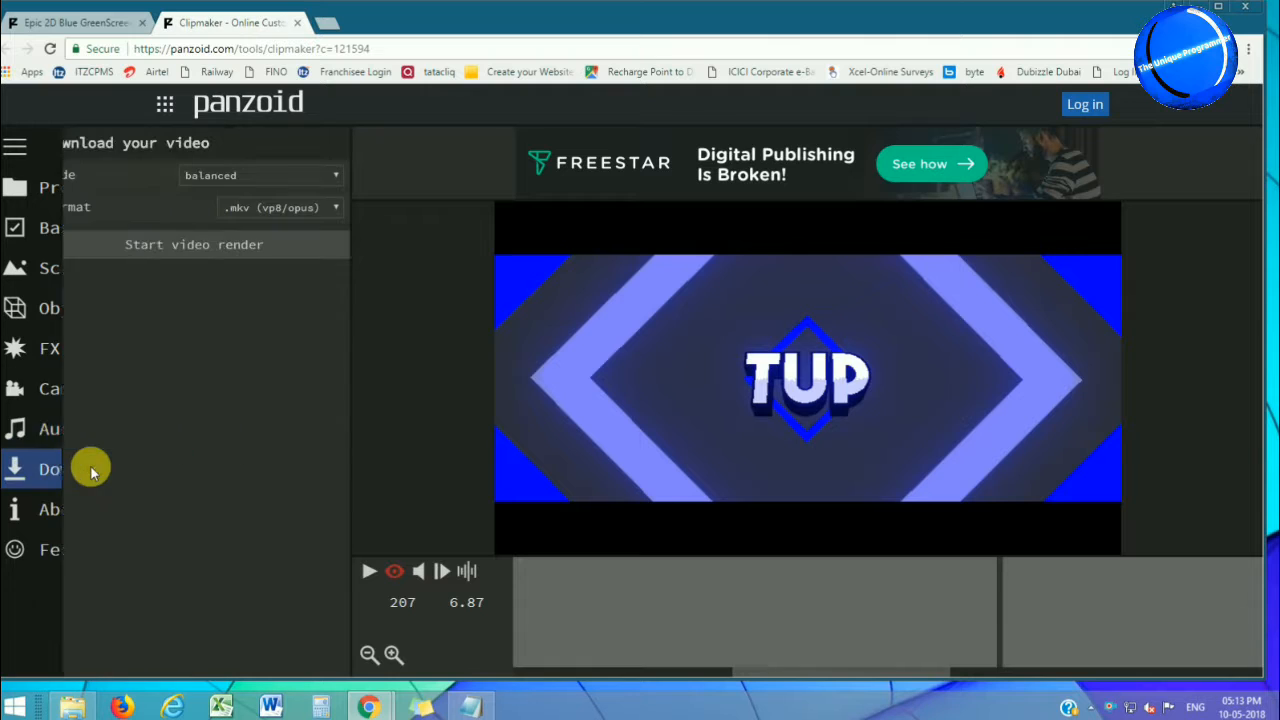
click(268, 176)
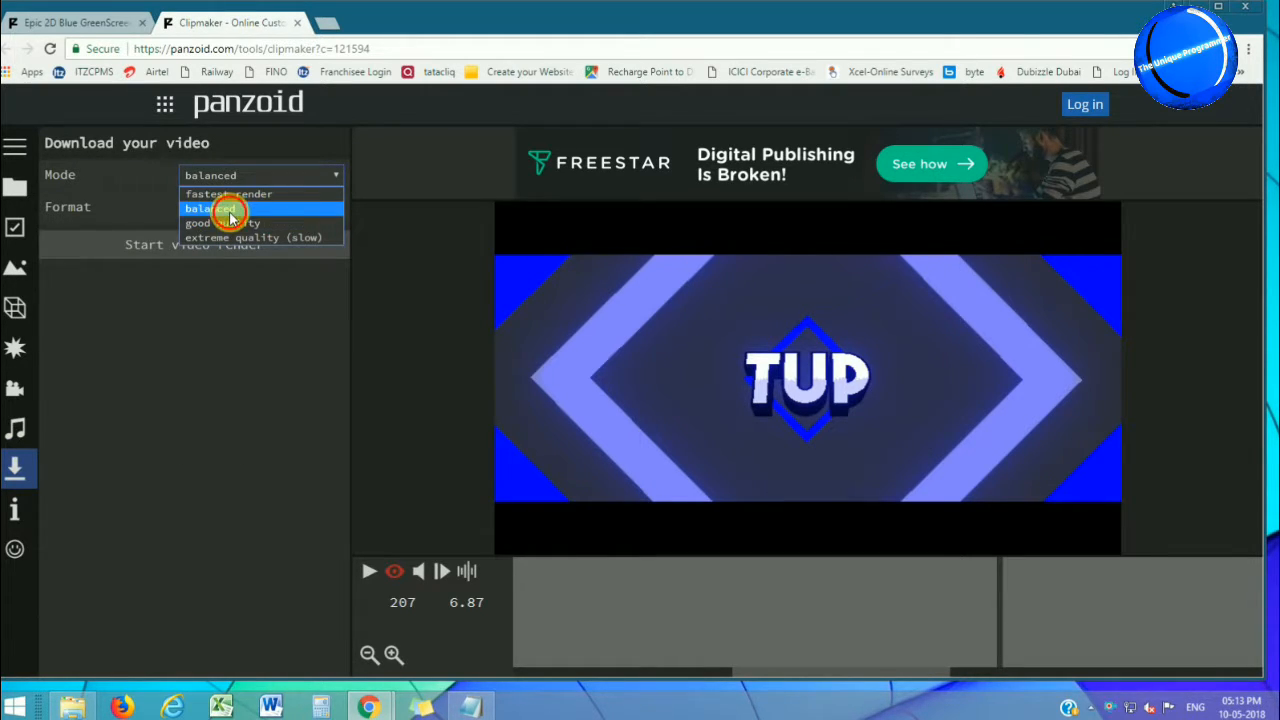
click(222, 208)
click(264, 207)
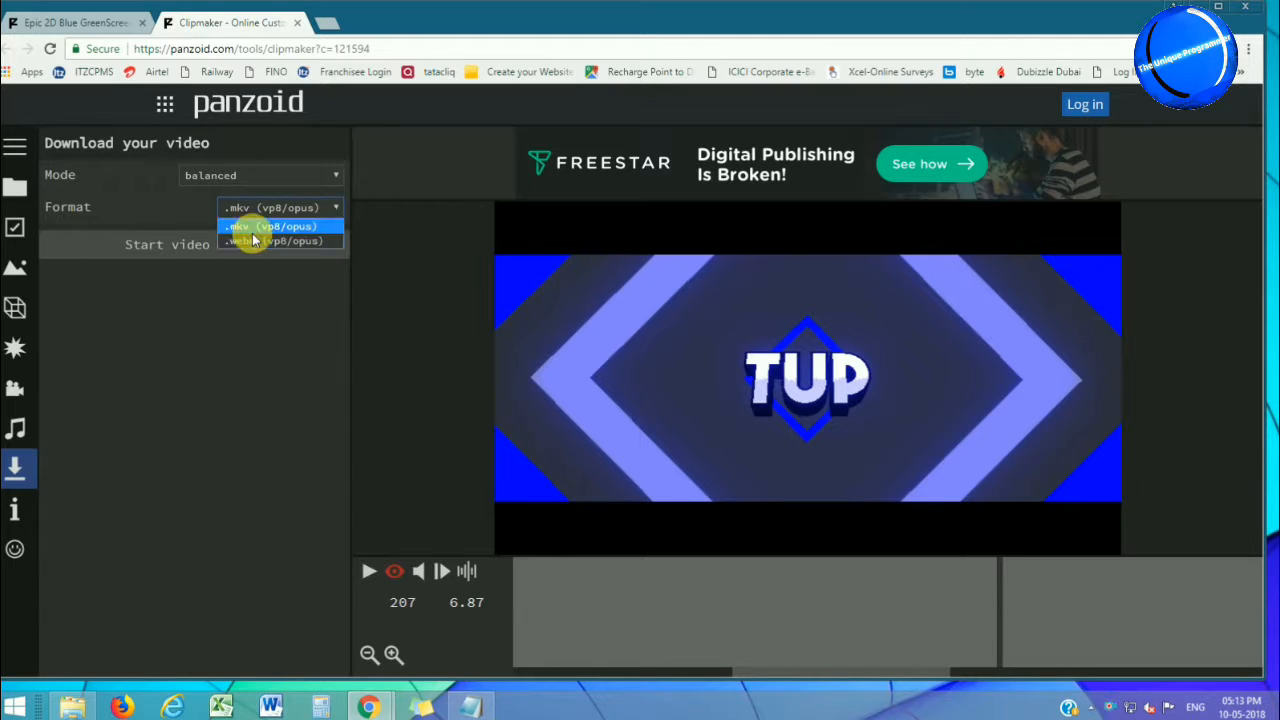
click(255, 228)
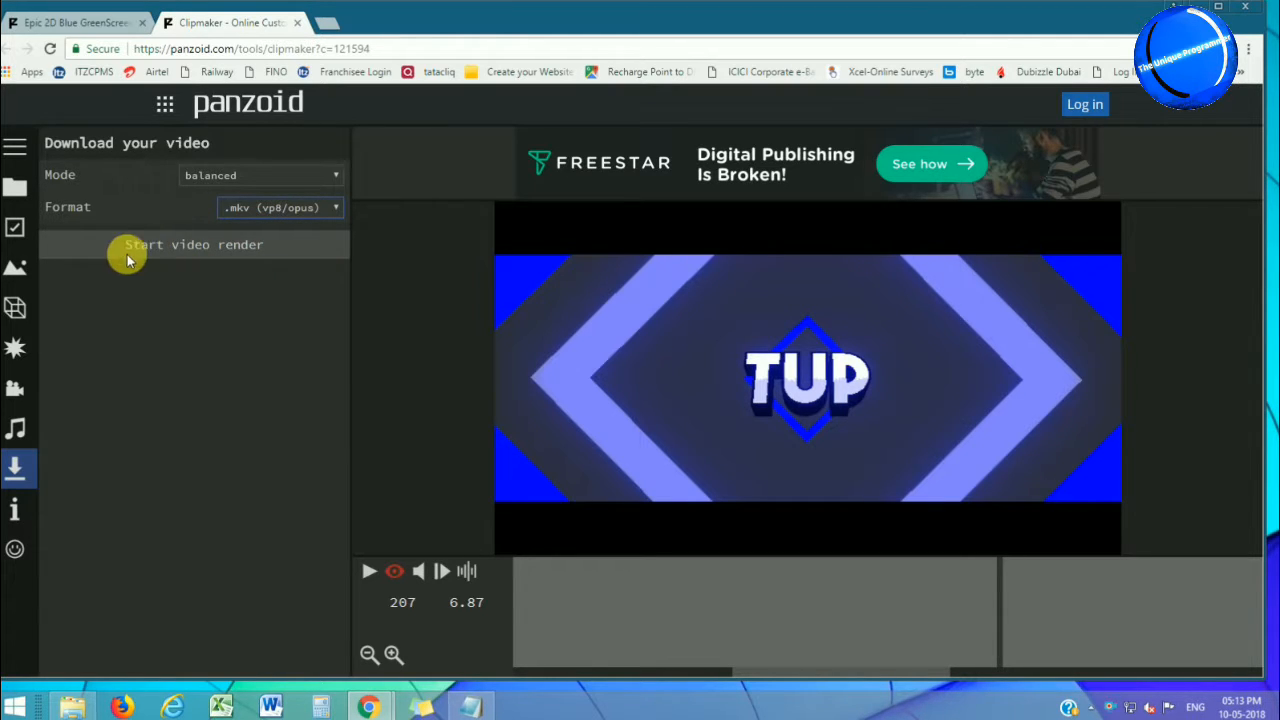
click(196, 245)
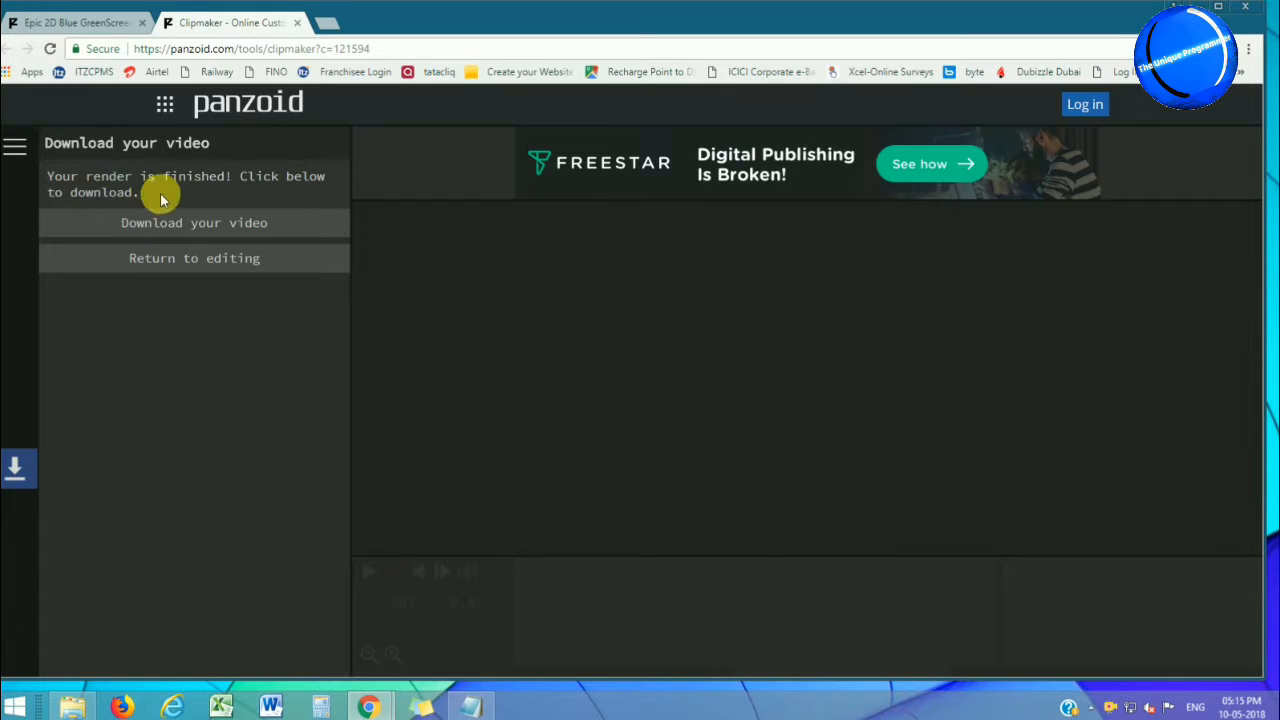
Download the rendered intro, save it to the Desktop as a .mkv file named video, and show the desktop.
click(193, 222)
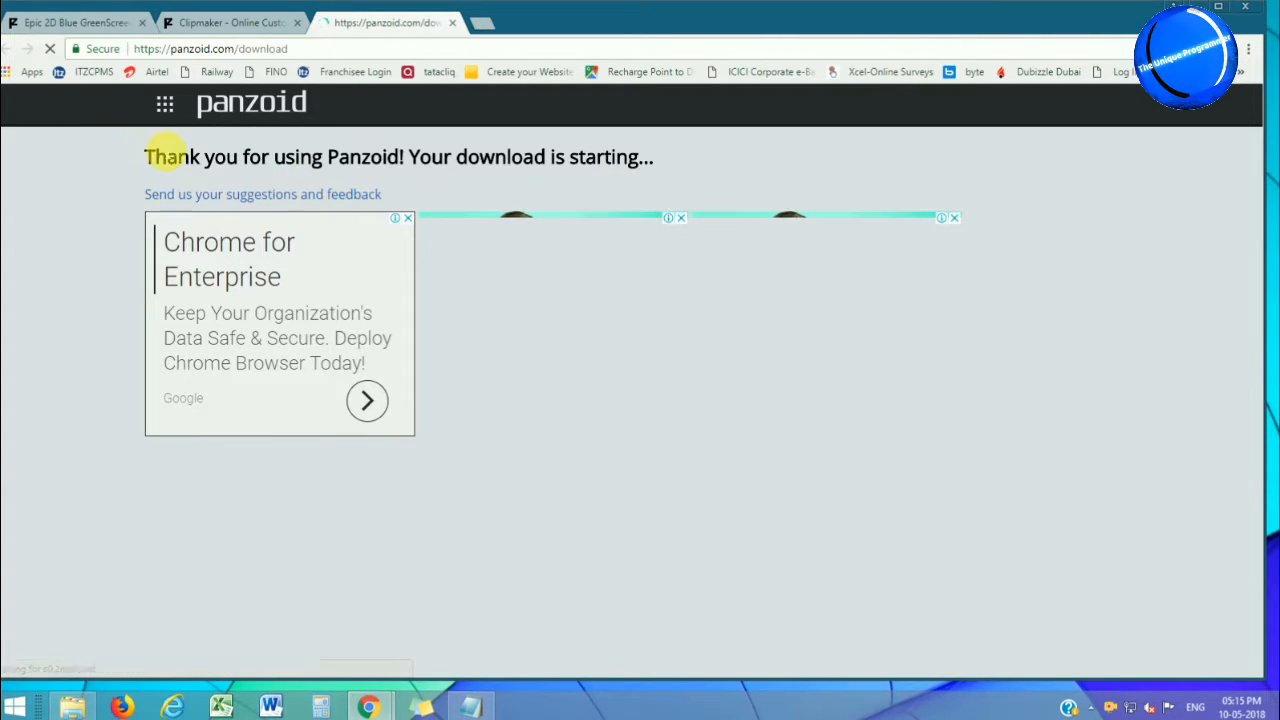
drag(146, 157, 608, 158)
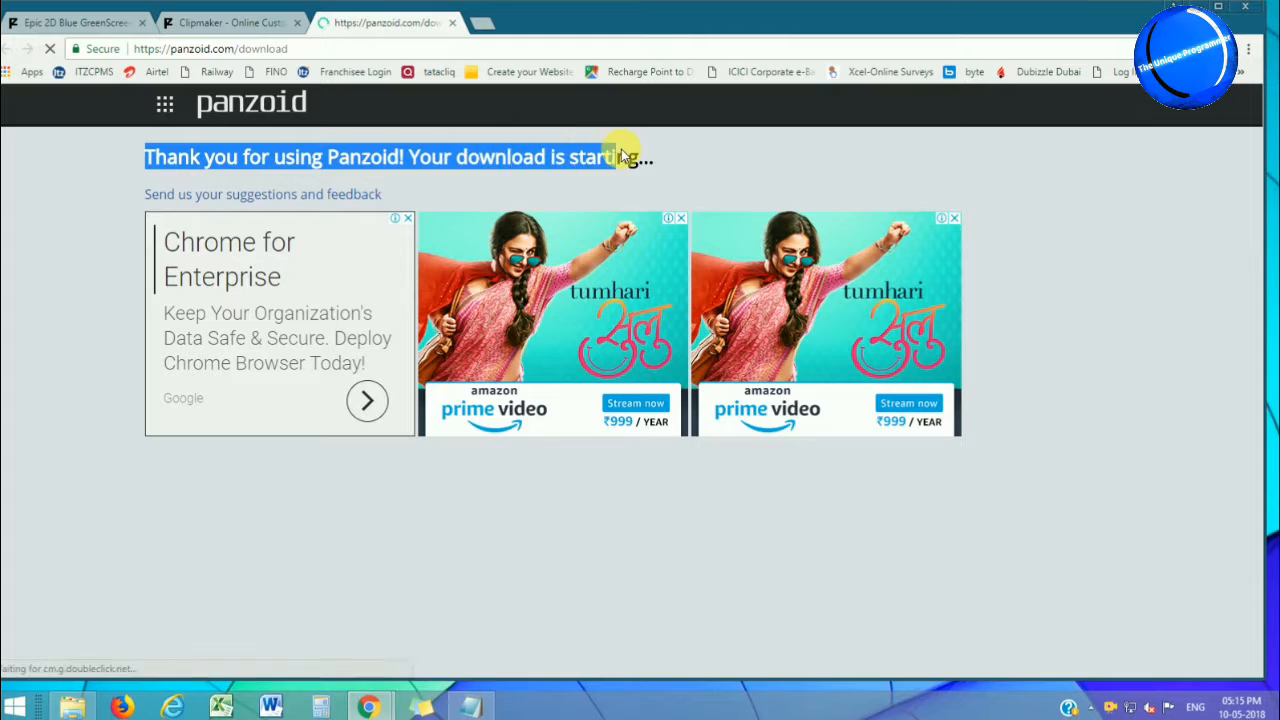
click(520, 172)
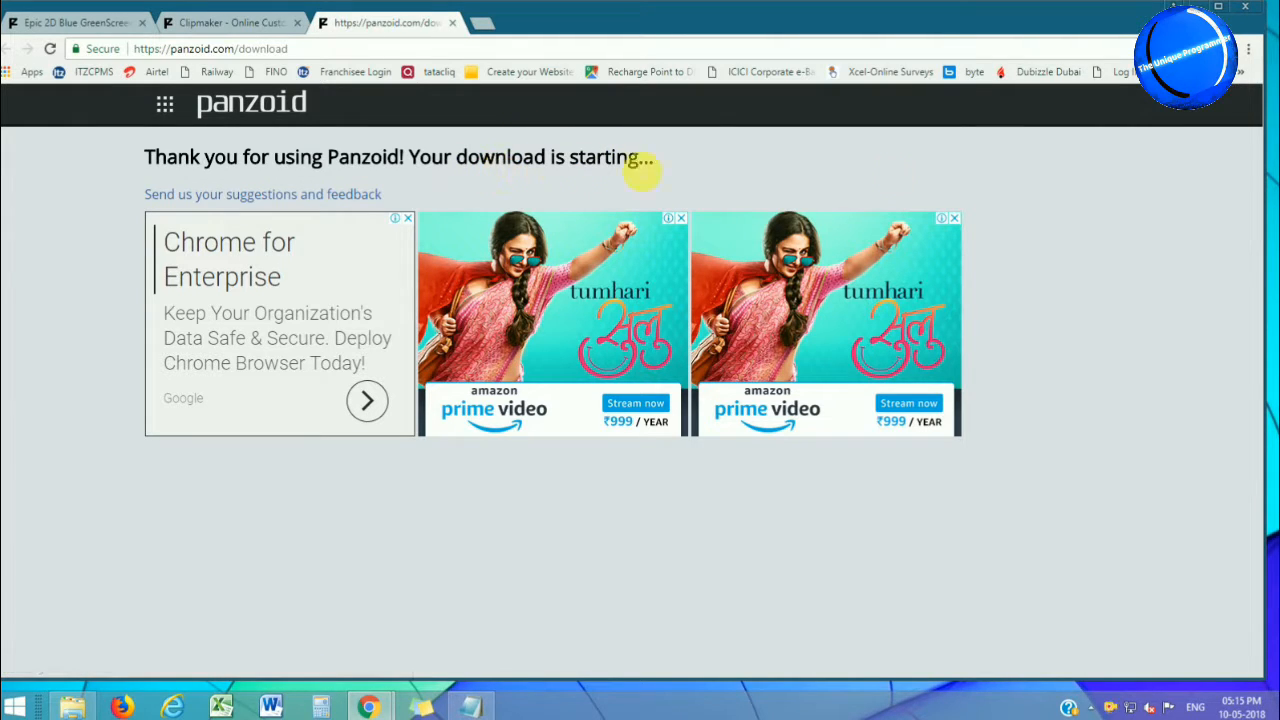
click(954, 218)
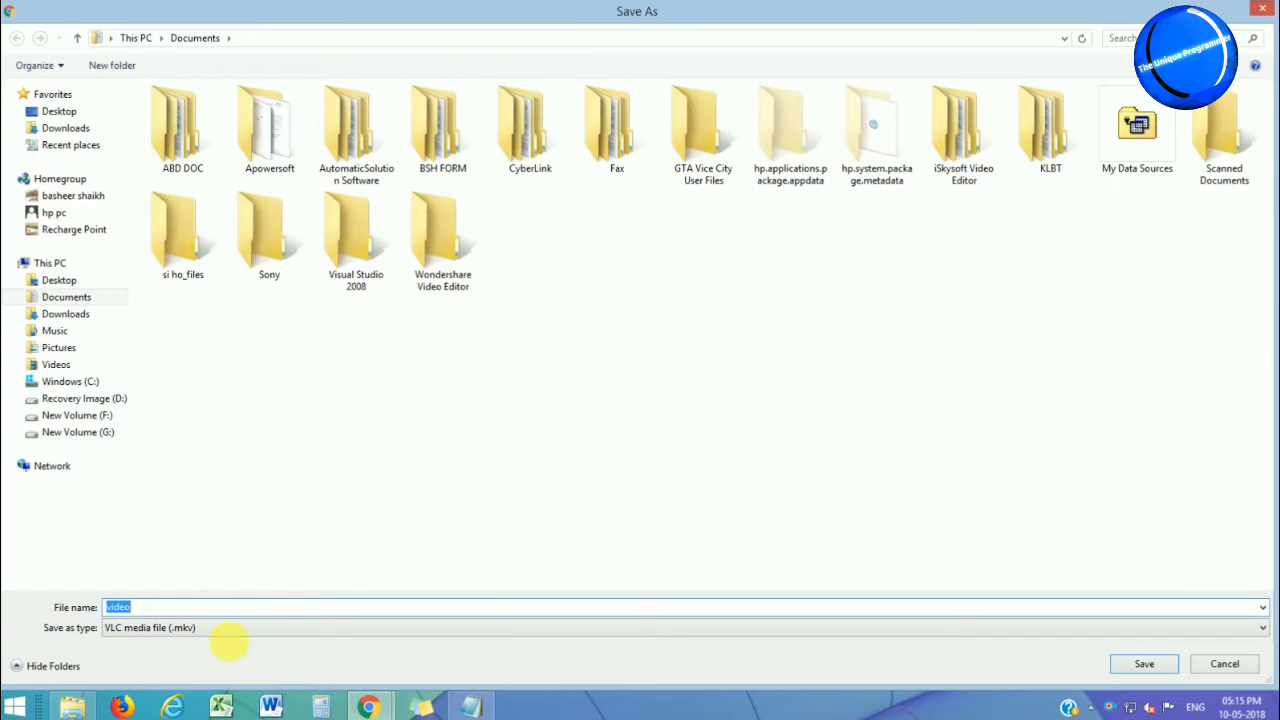
click(85, 112)
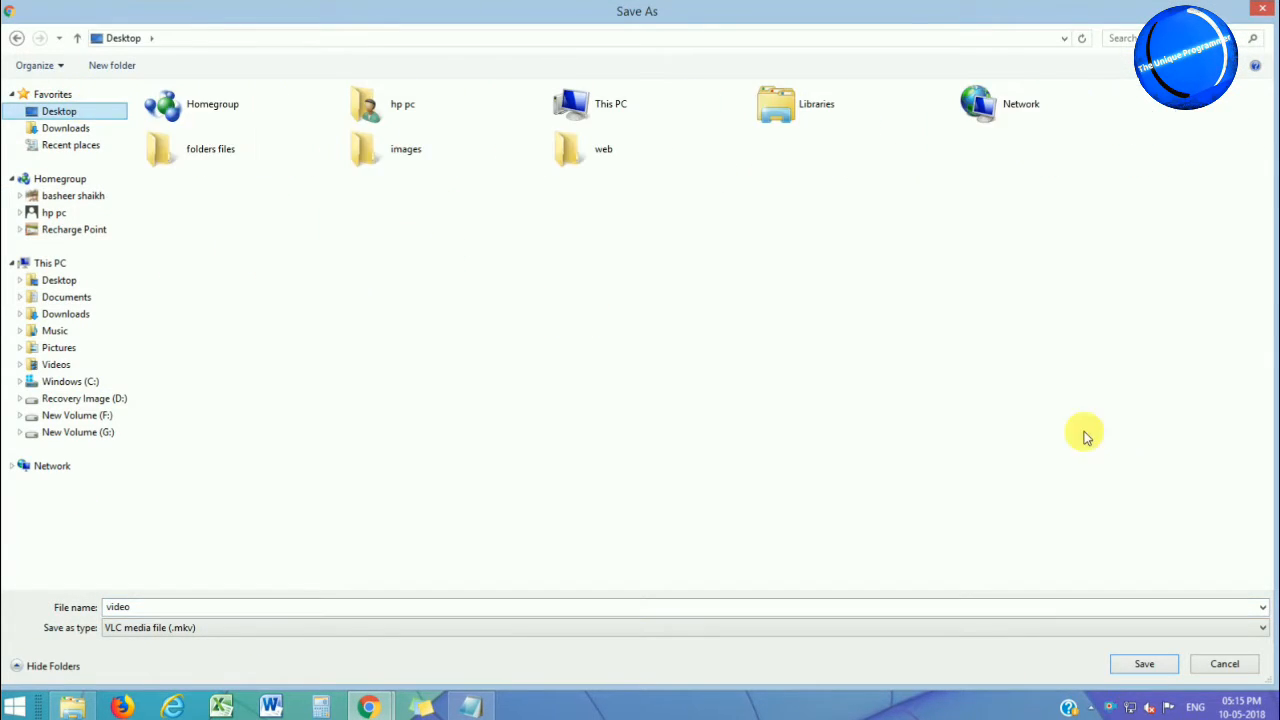
click(1146, 665)
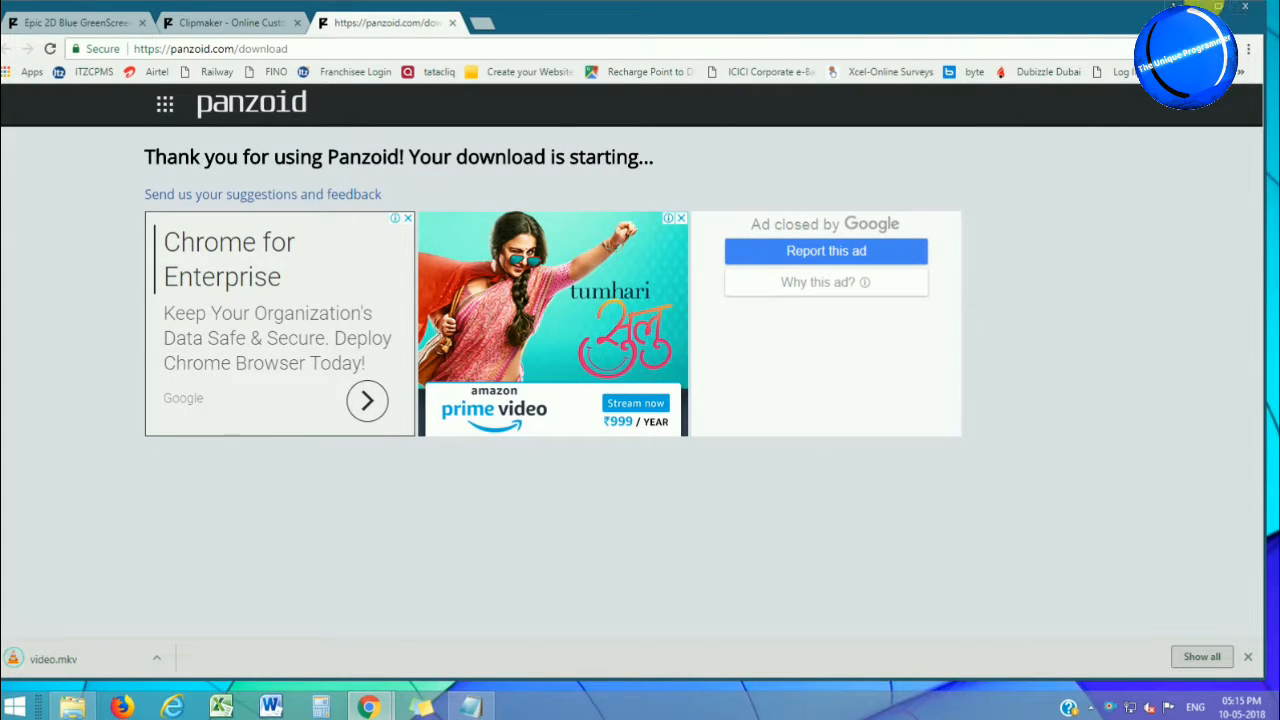
click(1191, 7)
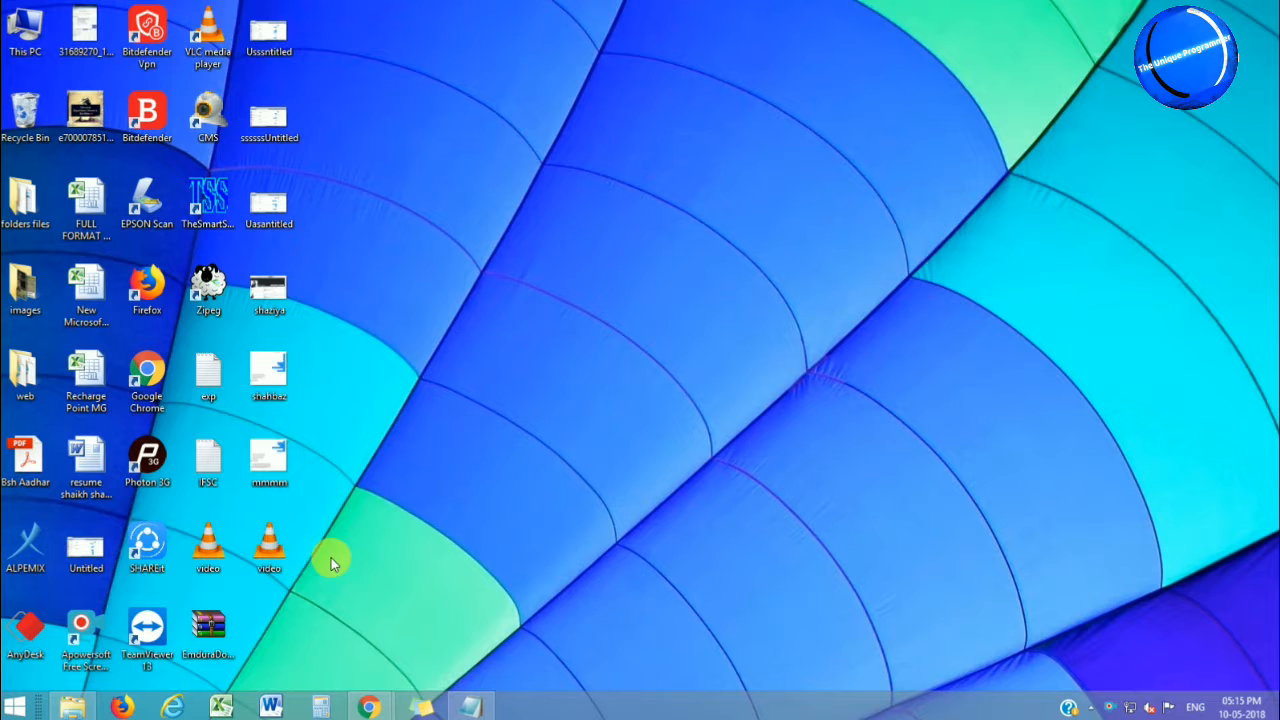
Play the downloaded video.mkv from the desktop in VLC media player, replay earlier parts to check the TUP intro, and close the player.
double_click(268, 548)
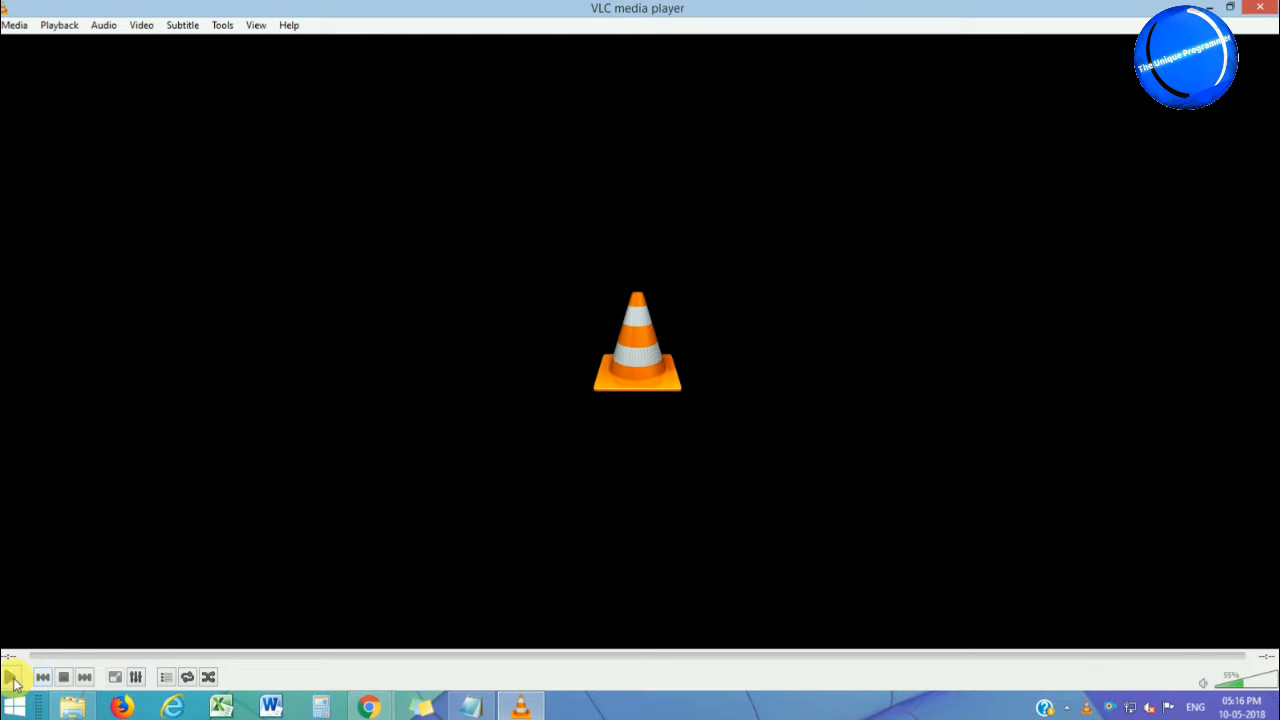
click(12, 680)
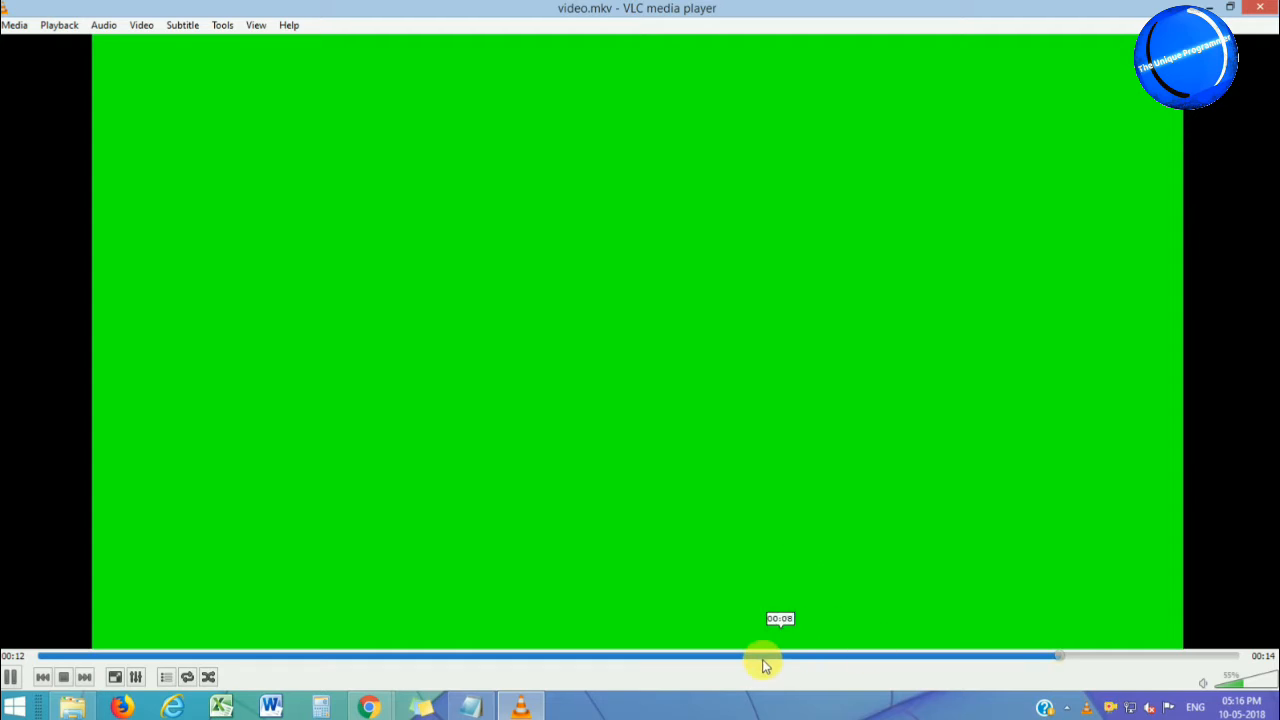
click(706, 655)
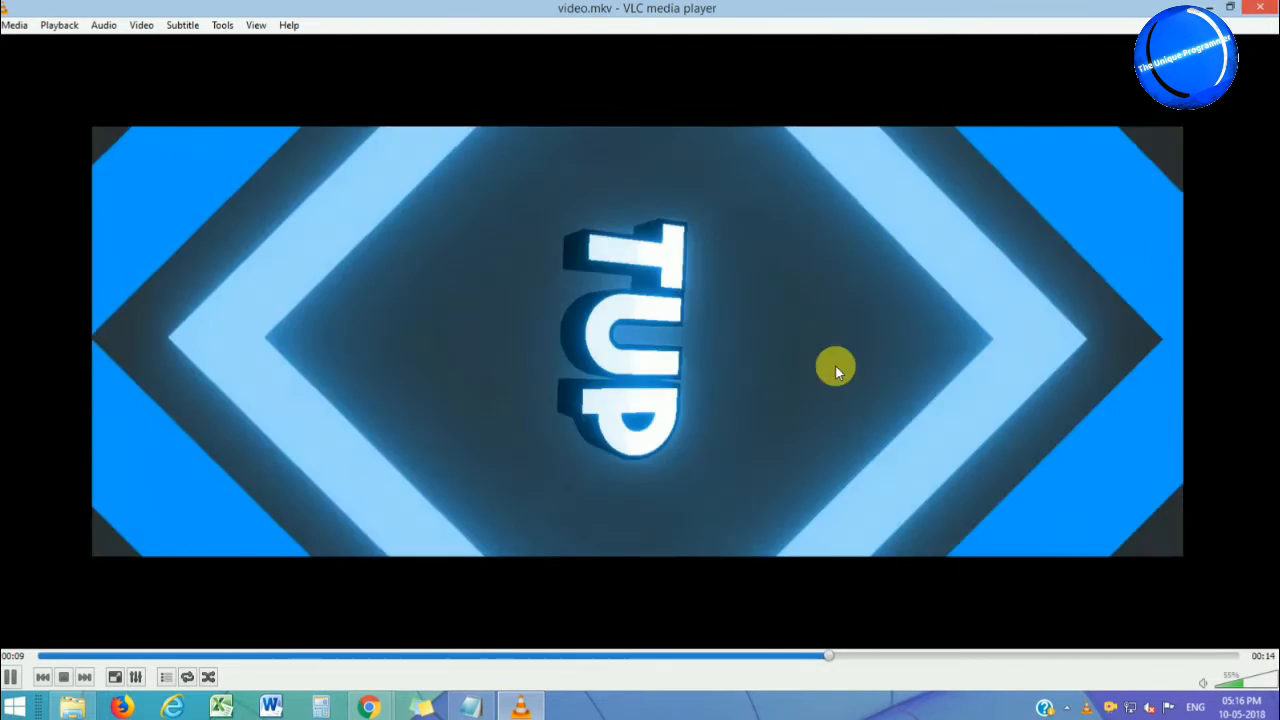
click(288, 657)
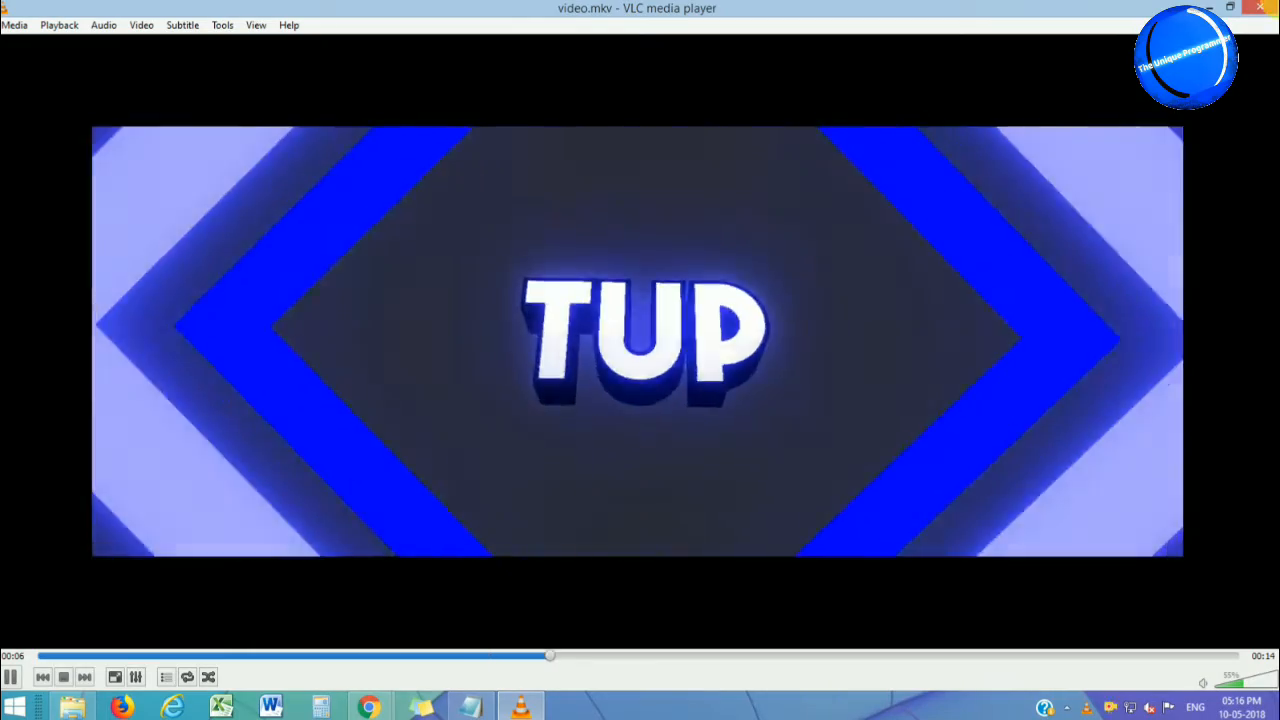
mouse_move(1258, 12)
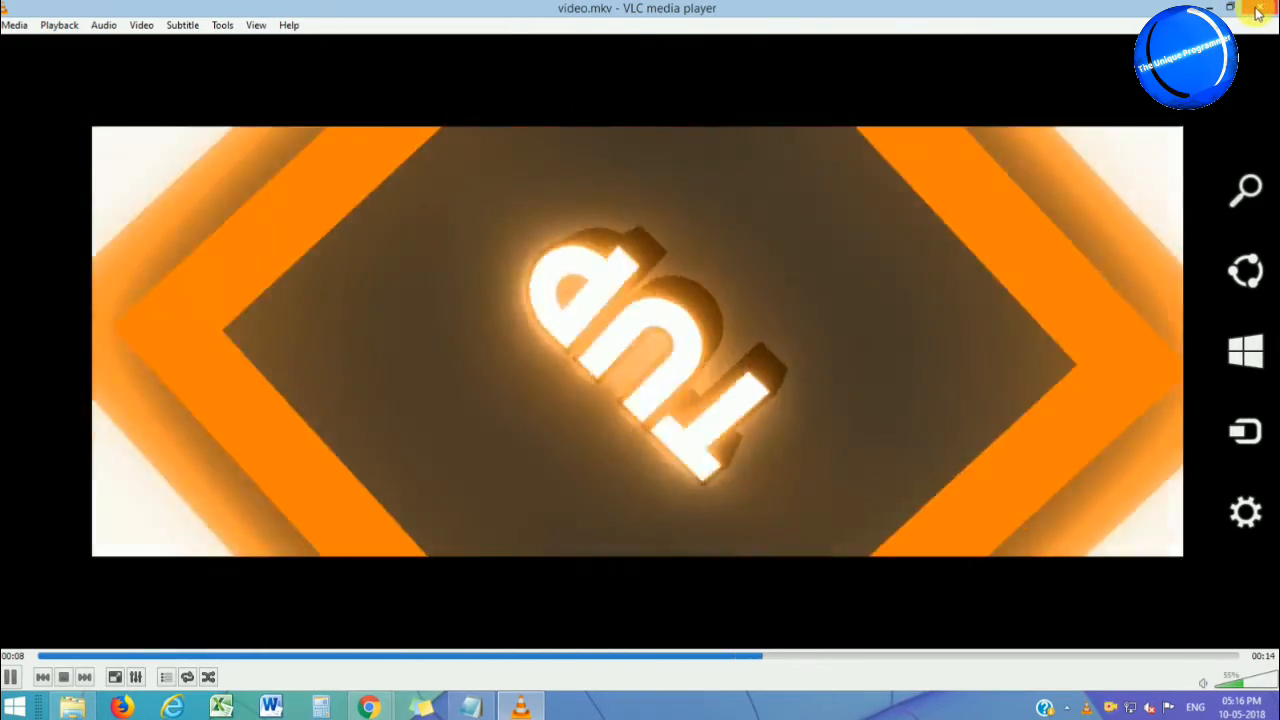
click(1258, 12)
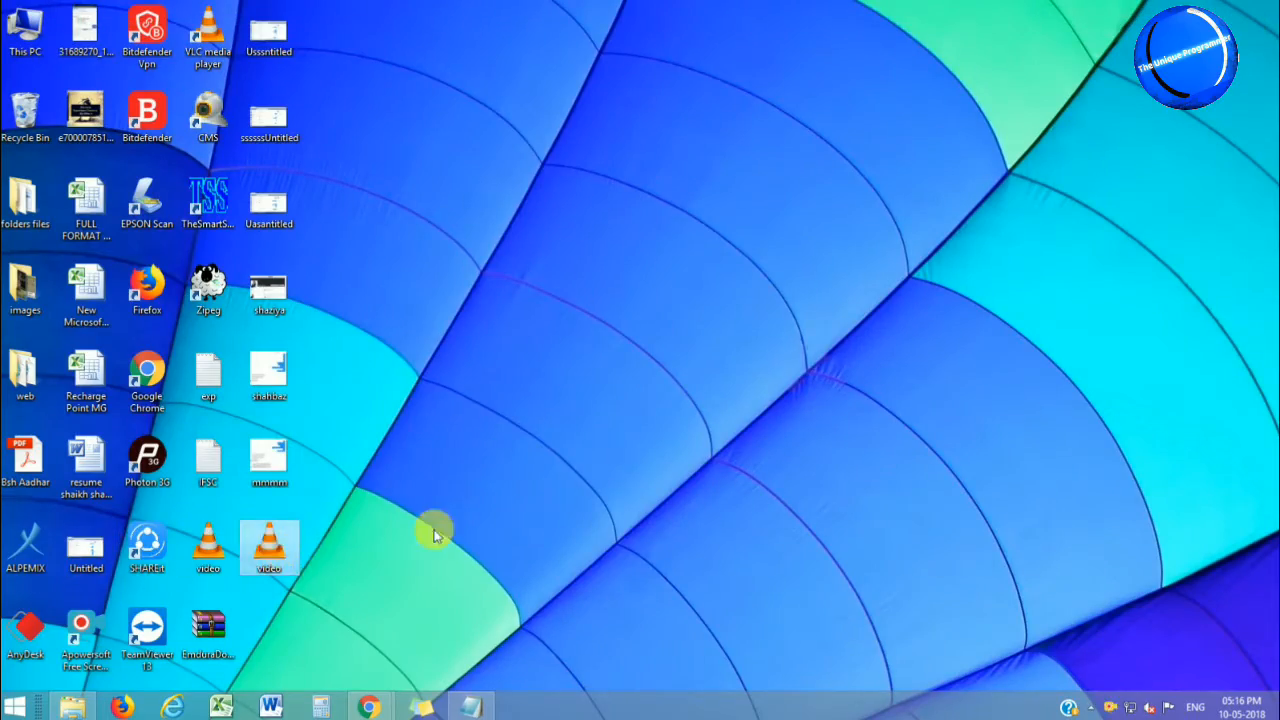